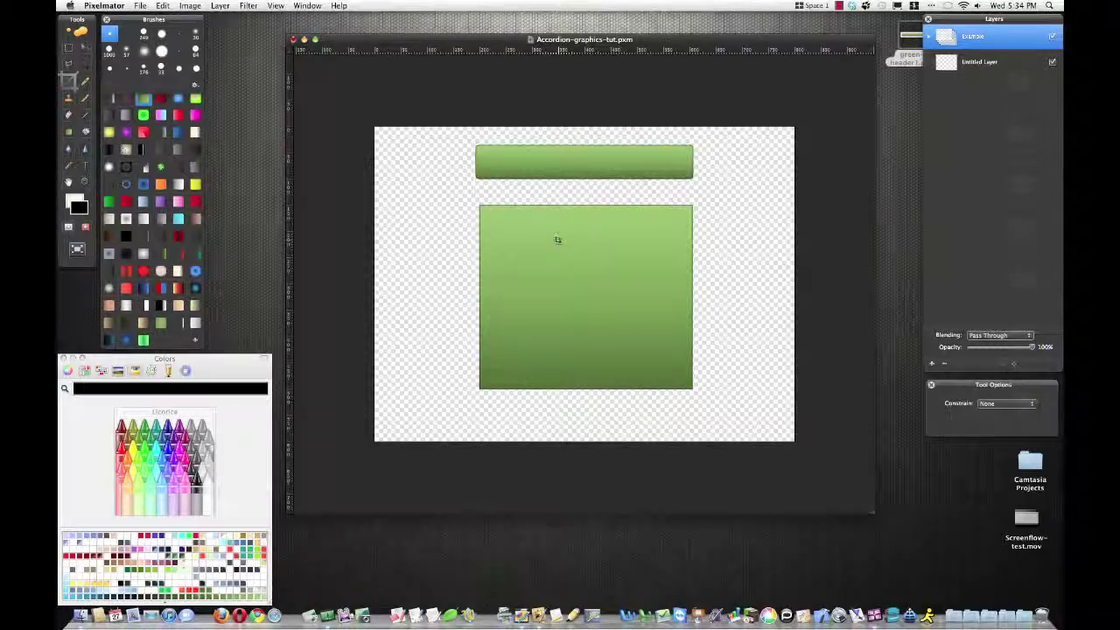
- Switch to the RapidWeaver space and toggle the Title 1 accordion panel open and closed
key(F8)
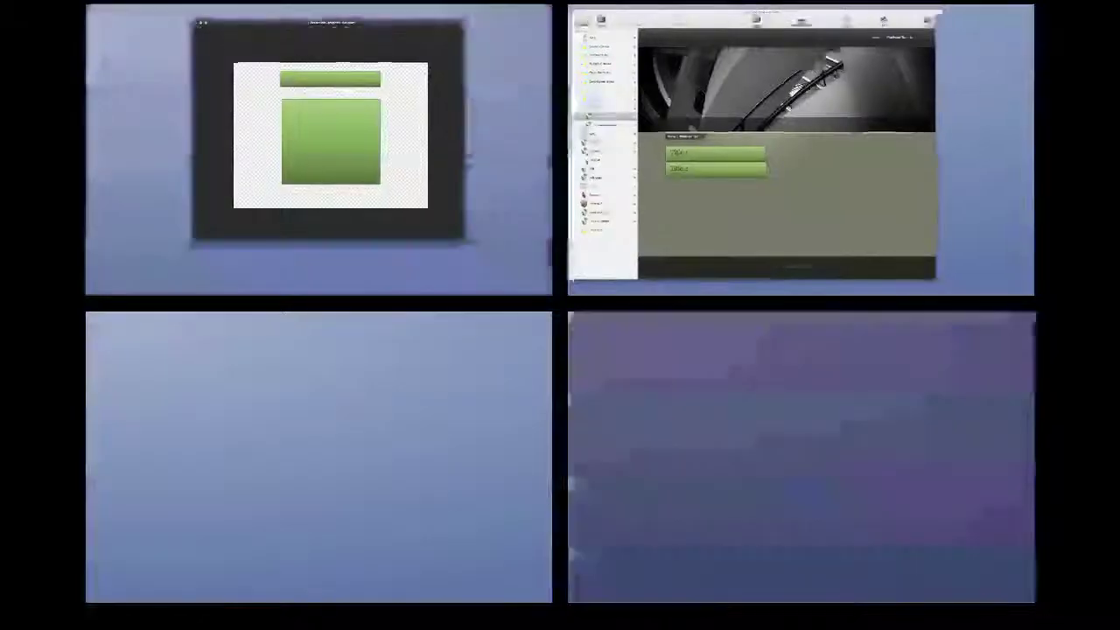
click(846, 218)
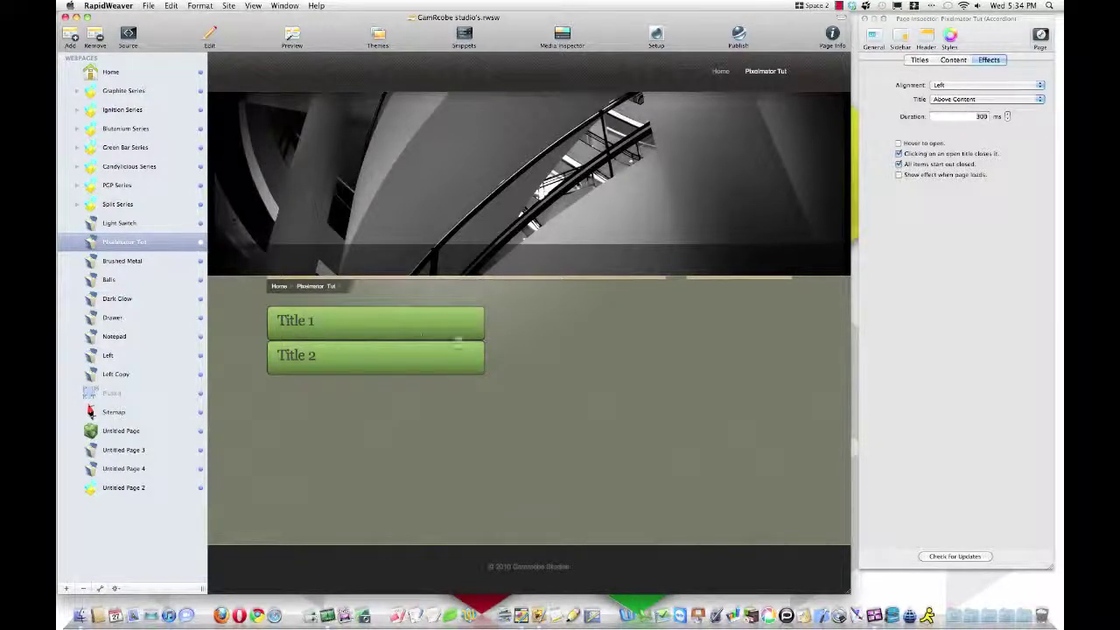
click(381, 328)
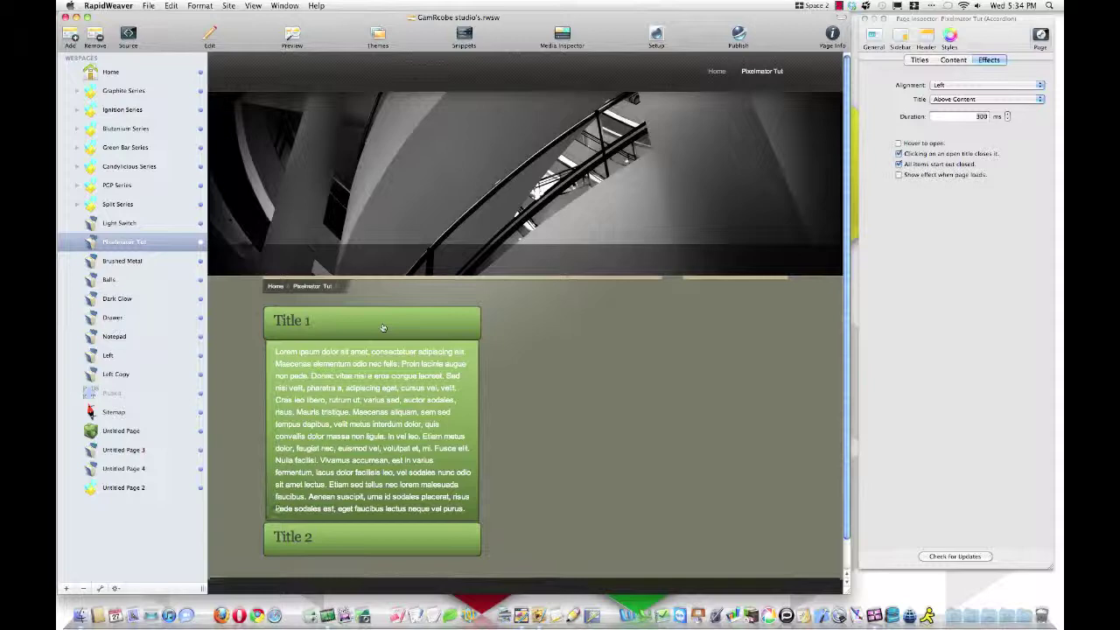
click(382, 328)
click(381, 328)
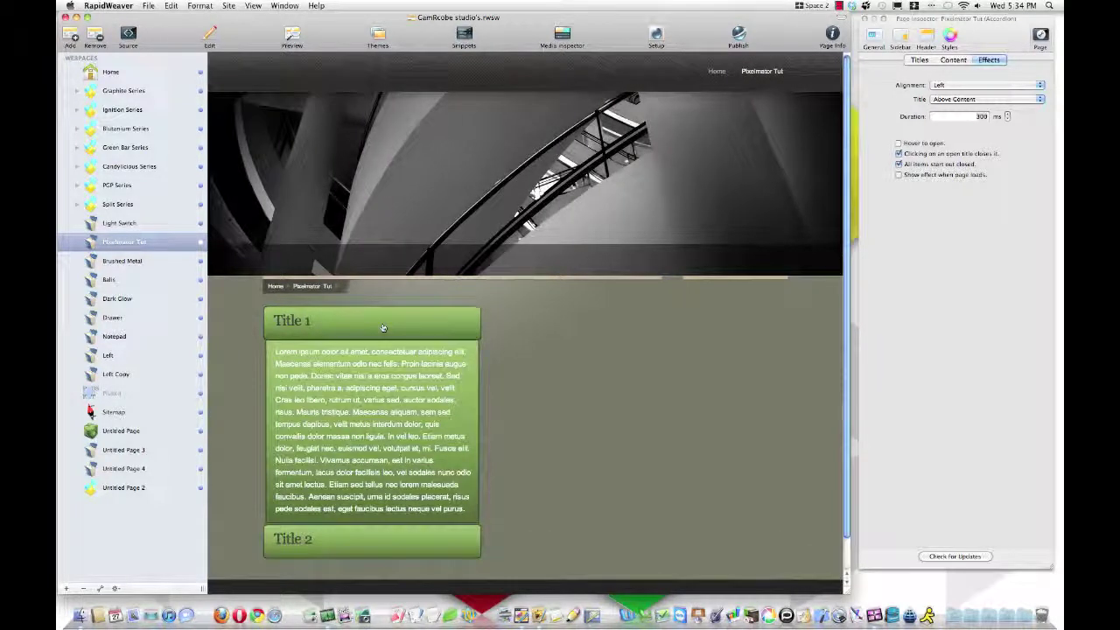
- Open and close the Title 2 panel, then bring up all spaces to return to Pixelmator
click(372, 539)
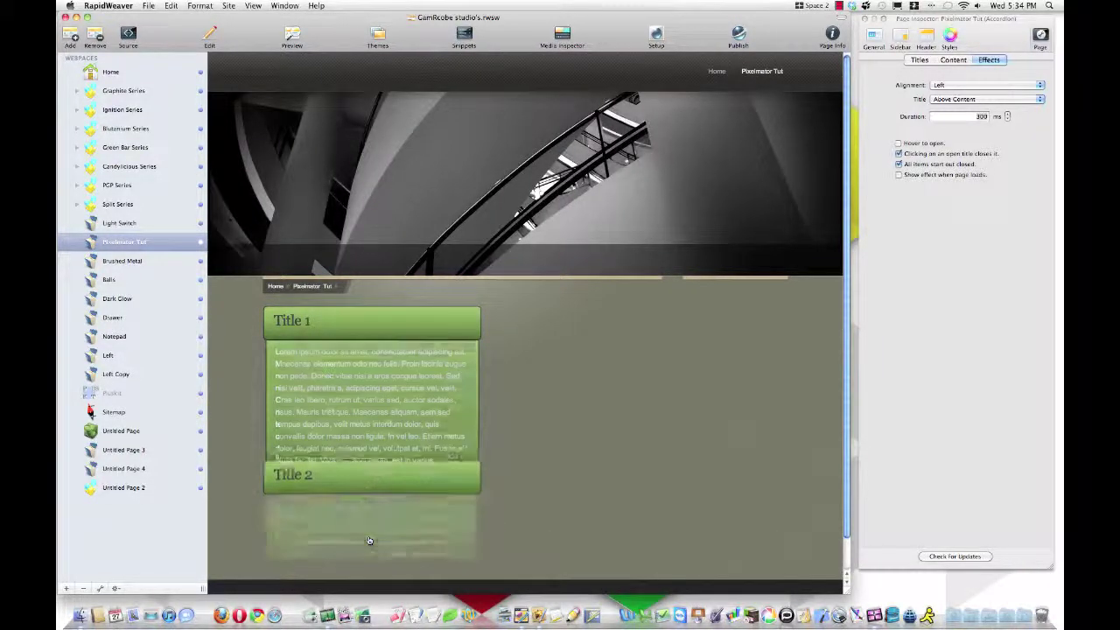
click(388, 367)
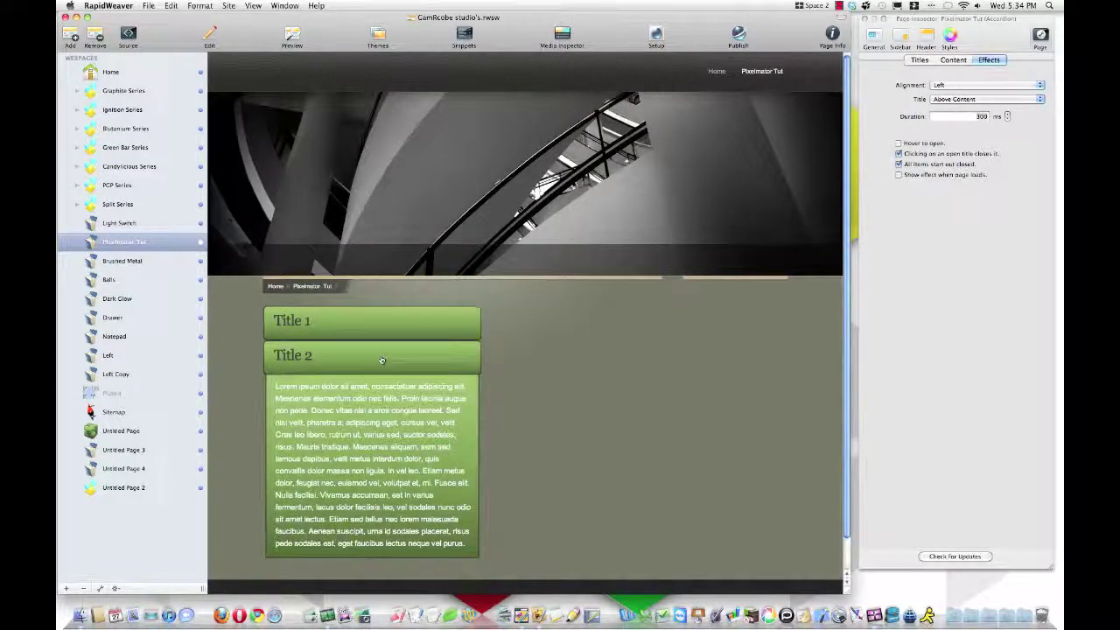
click(381, 360)
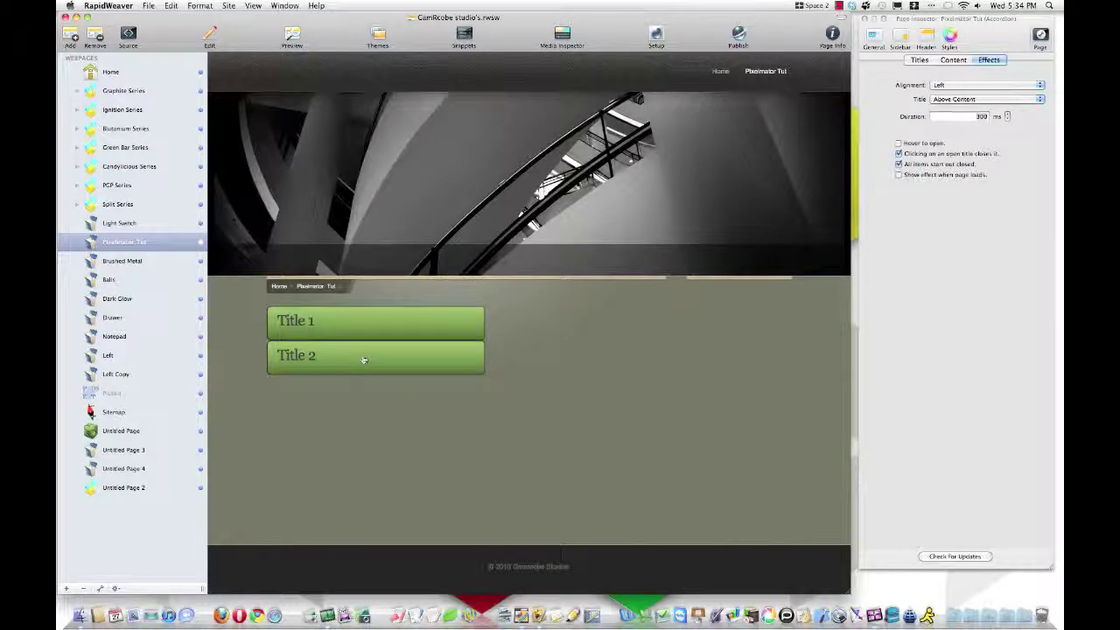
key(F8)
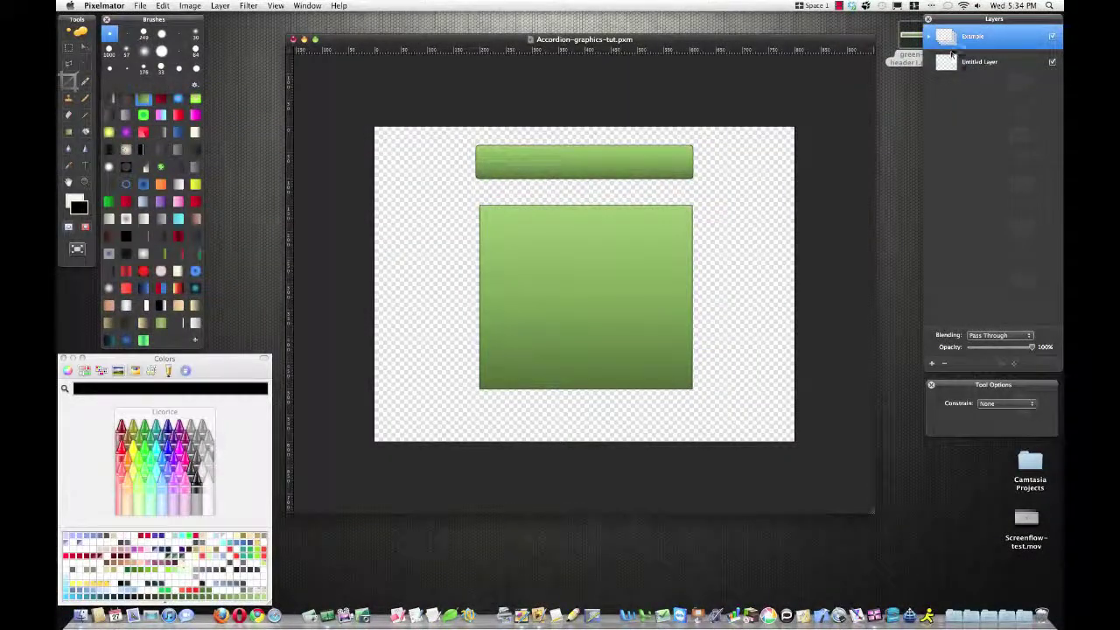
- Hide the Example layer and marquee a wide header-sized rectangle near the top of the canvas
click(1053, 37)
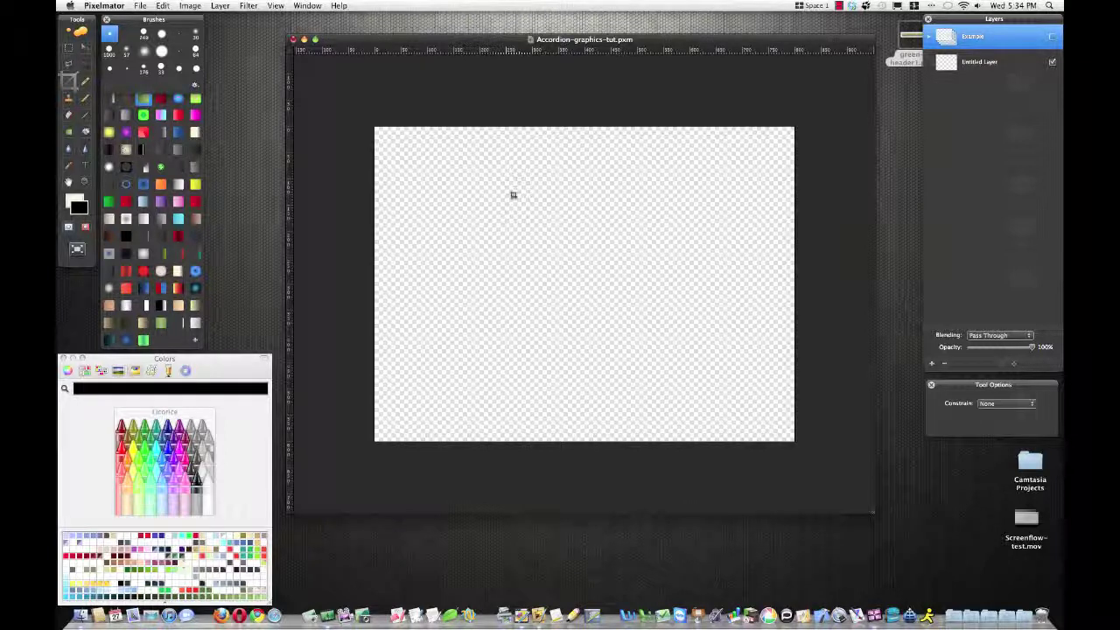
click(70, 50)
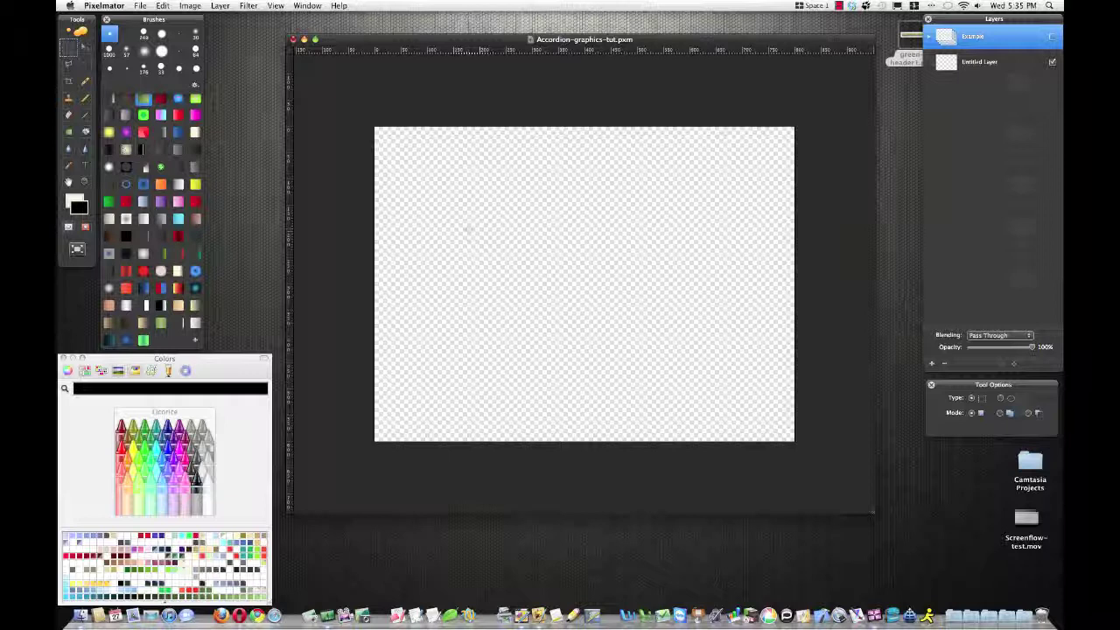
drag(471, 229, 690, 198)
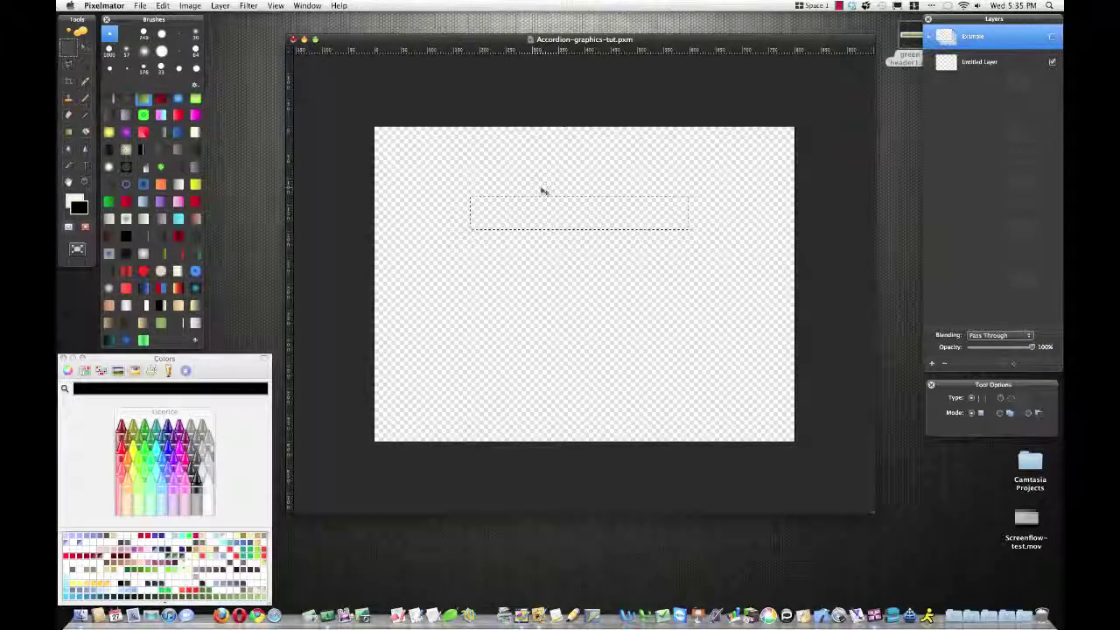
key(super+plus)
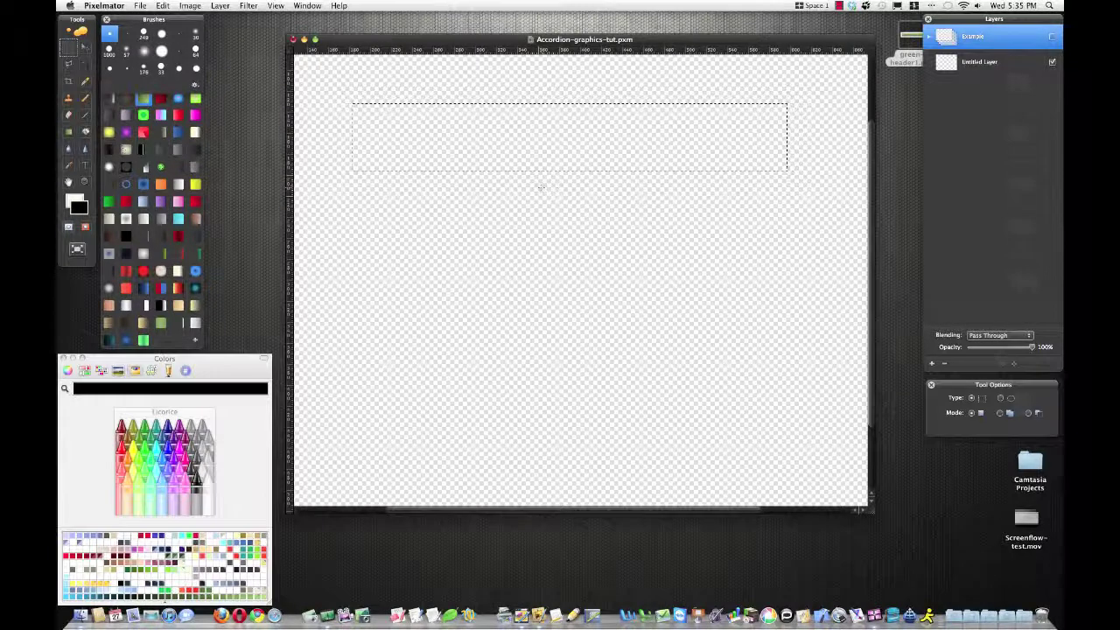
- On Untitled Layer, refine the header selection with Size -5% and Smooth 1
click(999, 63)
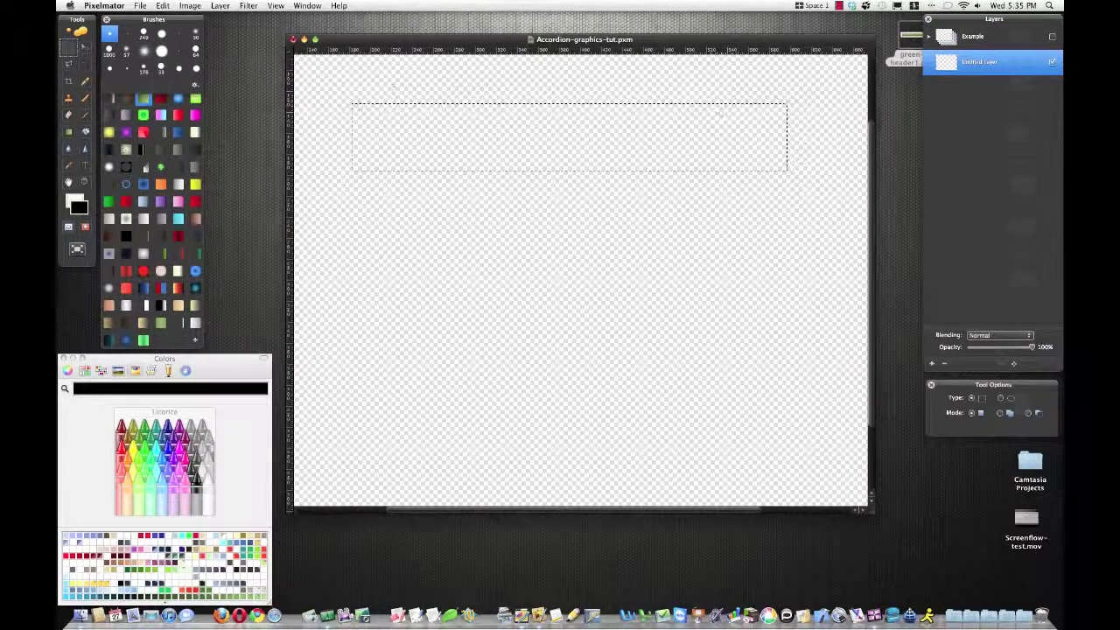
click(163, 6)
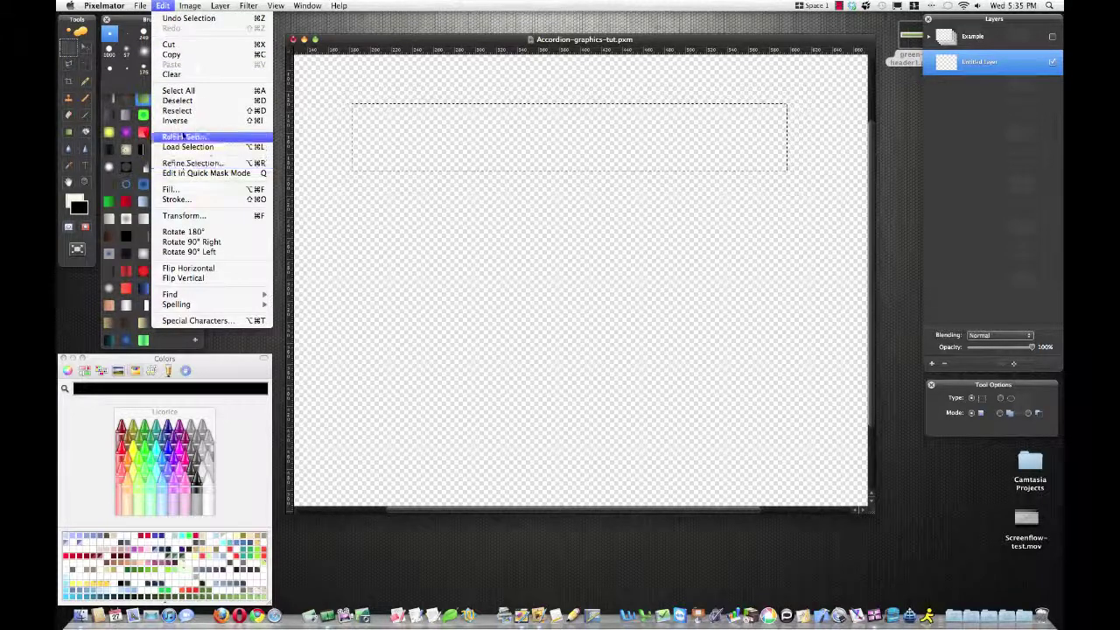
click(195, 163)
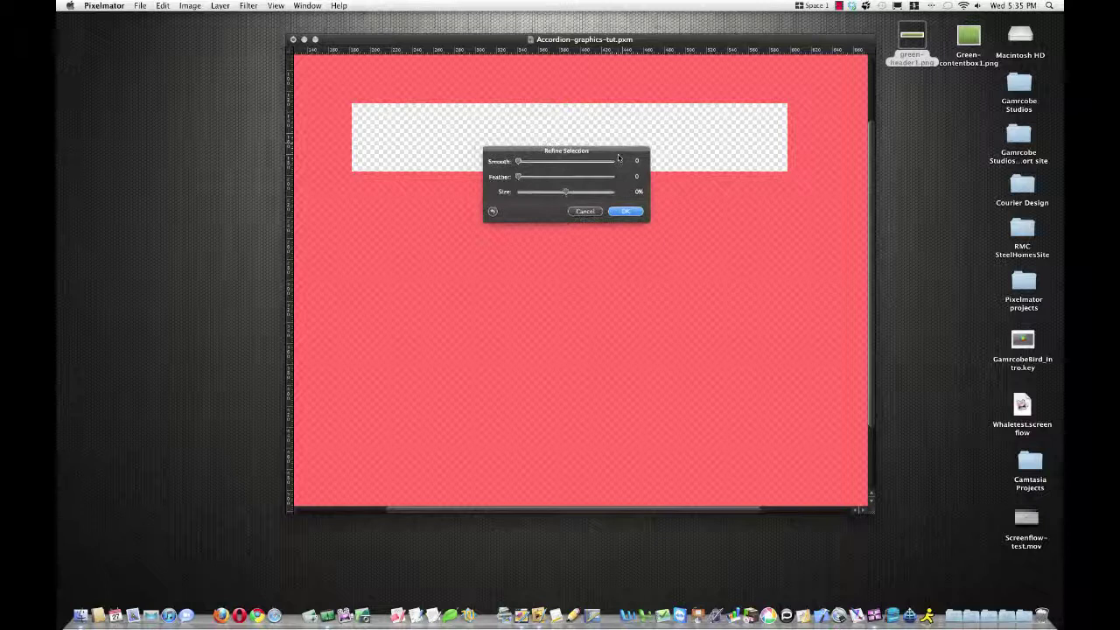
drag(612, 146, 561, 248)
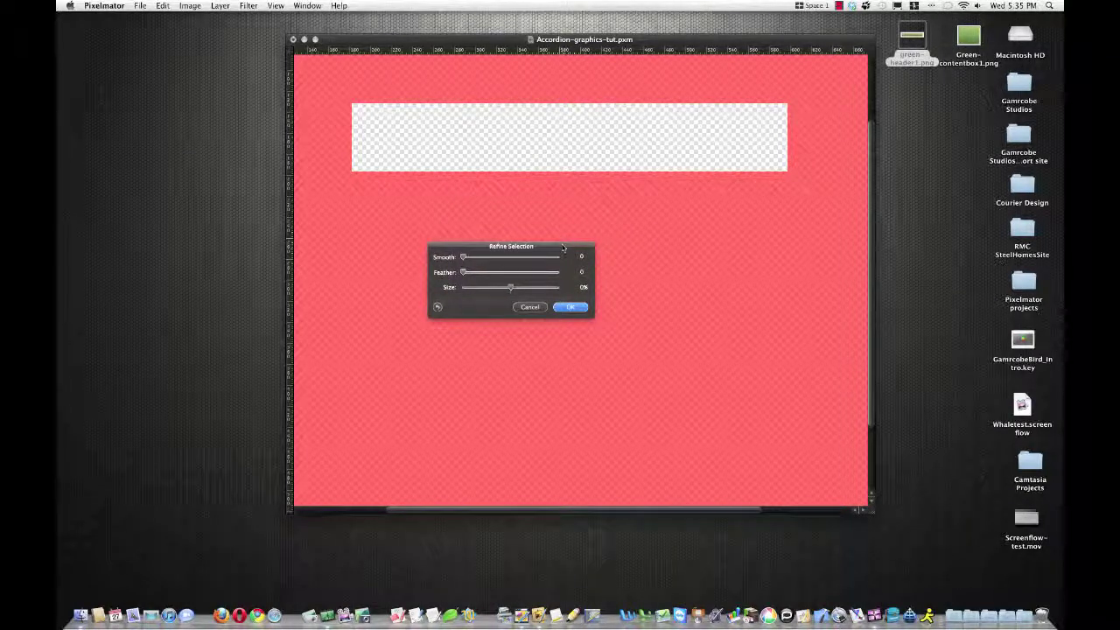
drag(511, 288, 508, 290)
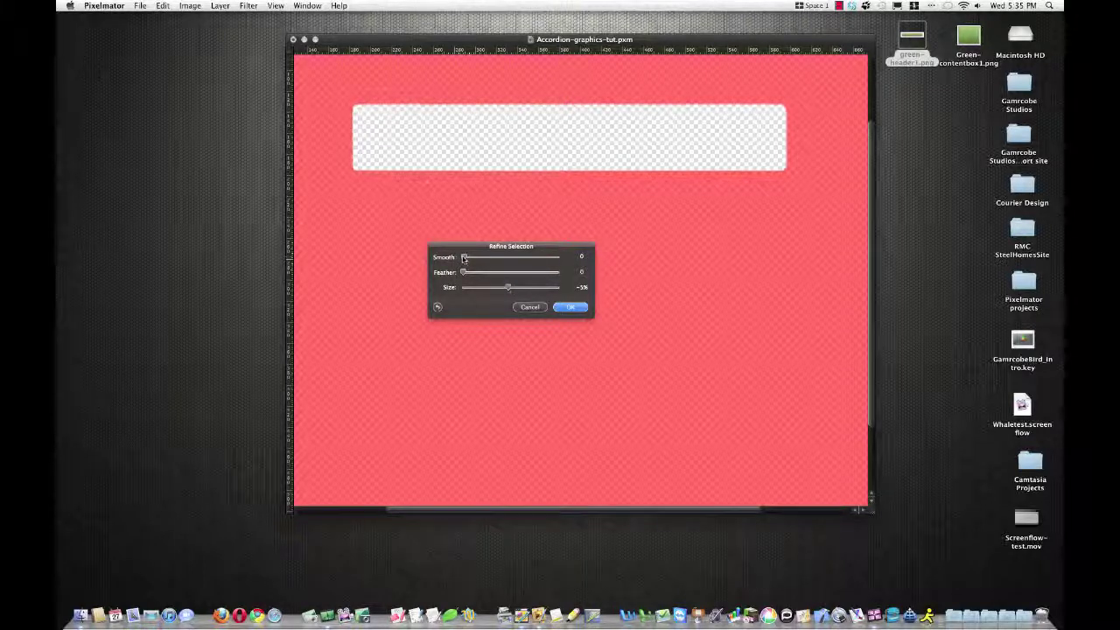
drag(464, 258, 465, 258)
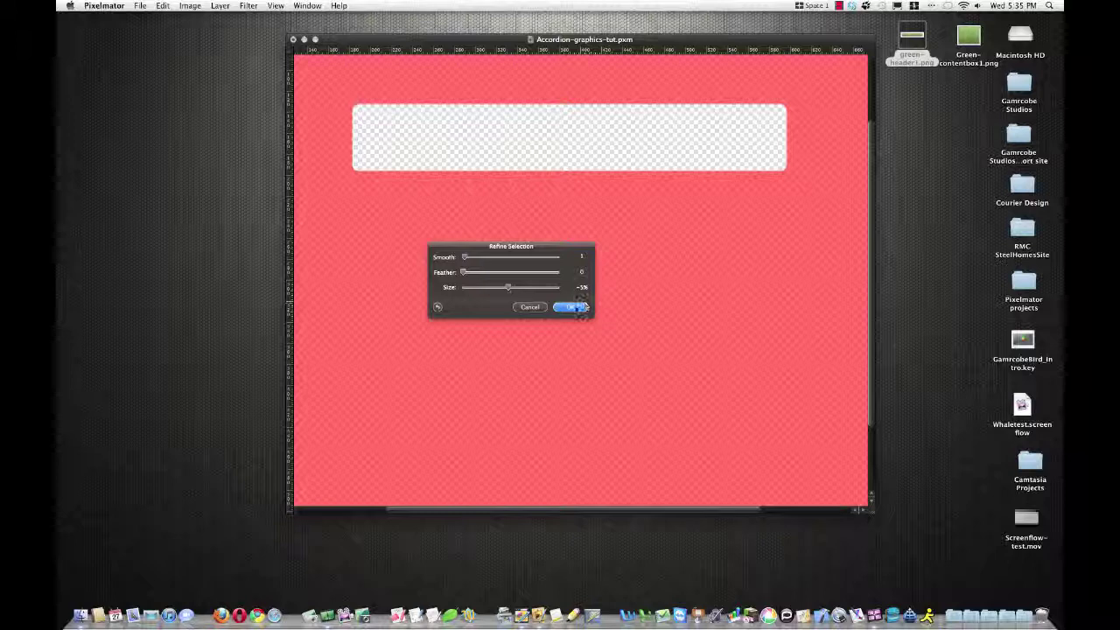
click(571, 306)
key(Tab)
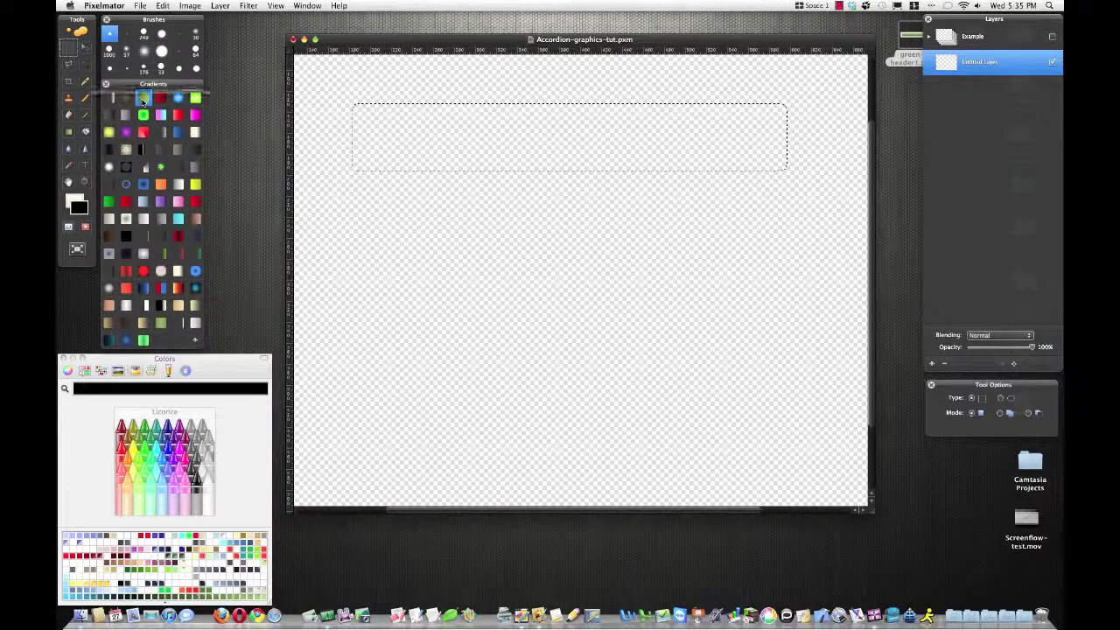
- Check the green gradient's stops in hex: #31461B, #5D8235 and #88B055
double_click(143, 102)
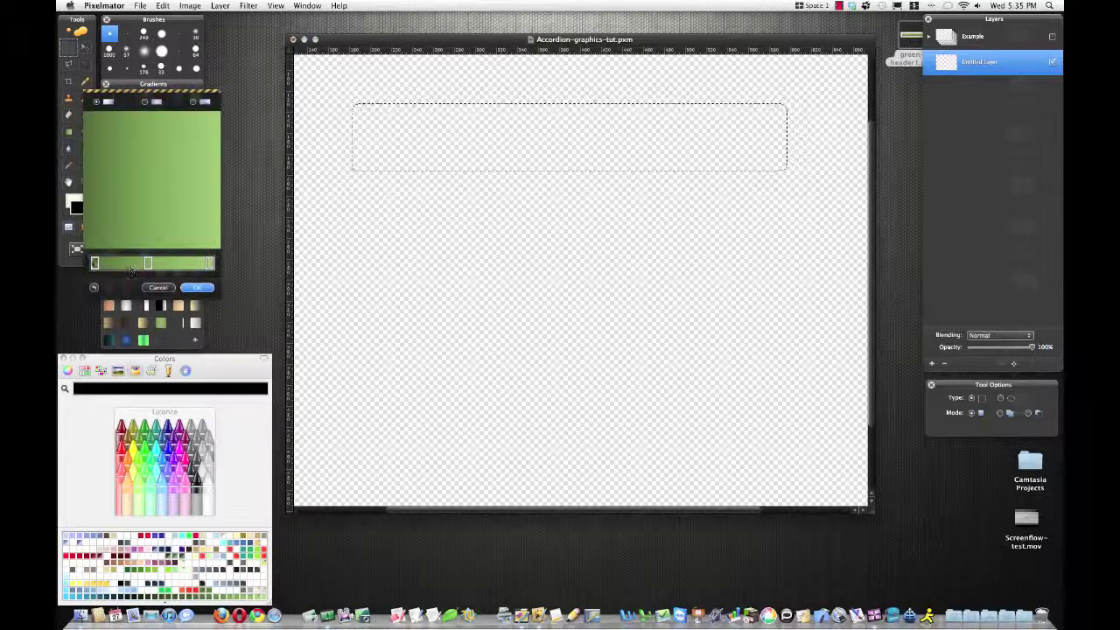
click(94, 262)
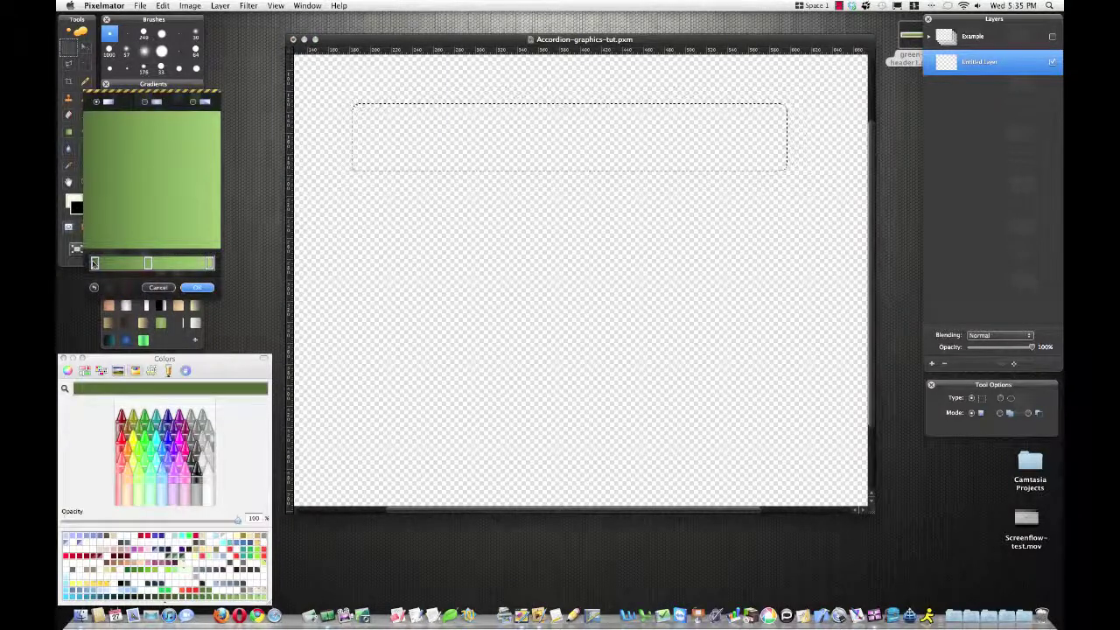
click(186, 371)
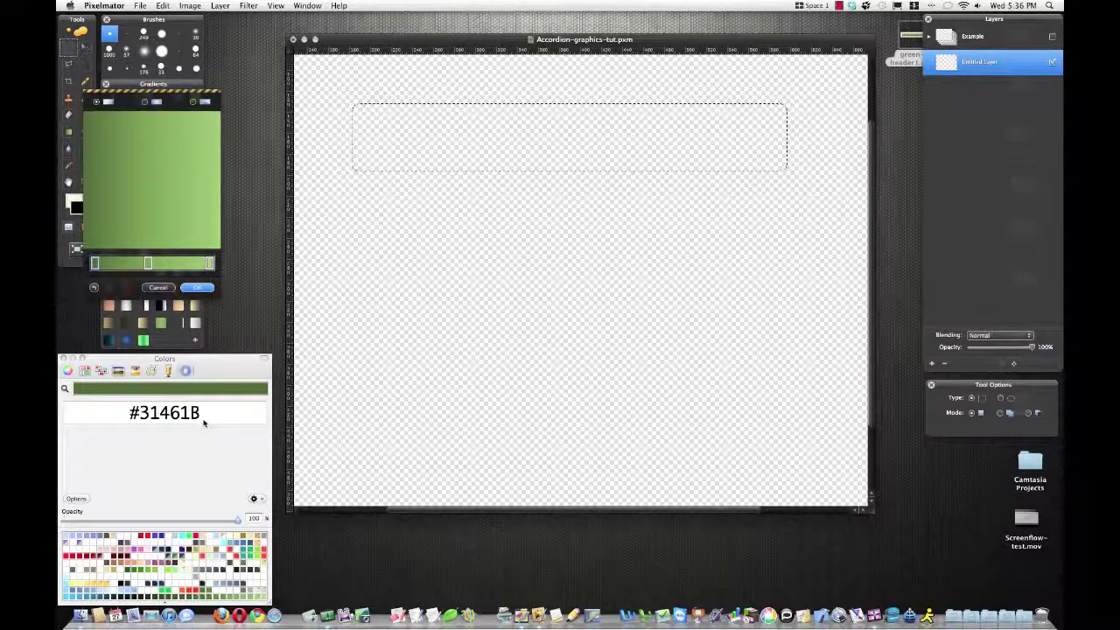
click(149, 264)
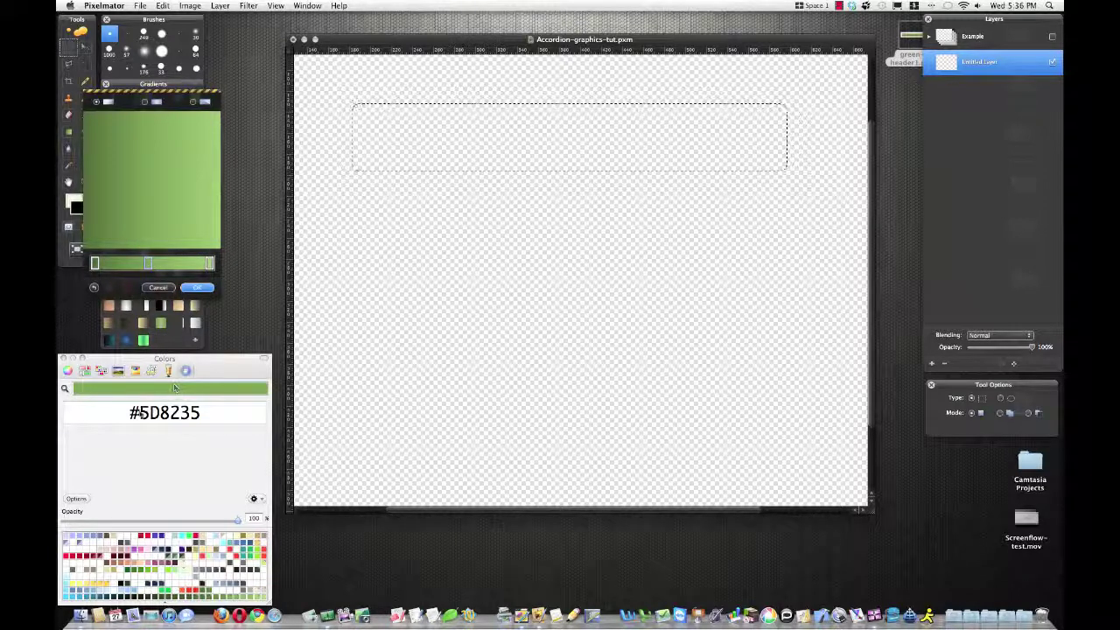
click(209, 264)
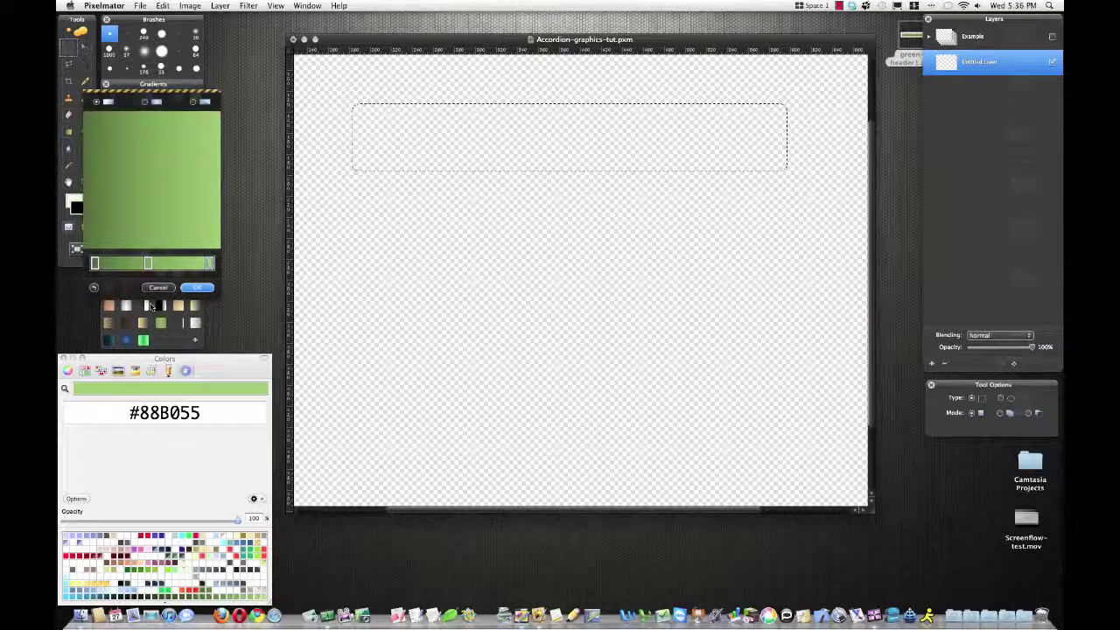
click(198, 288)
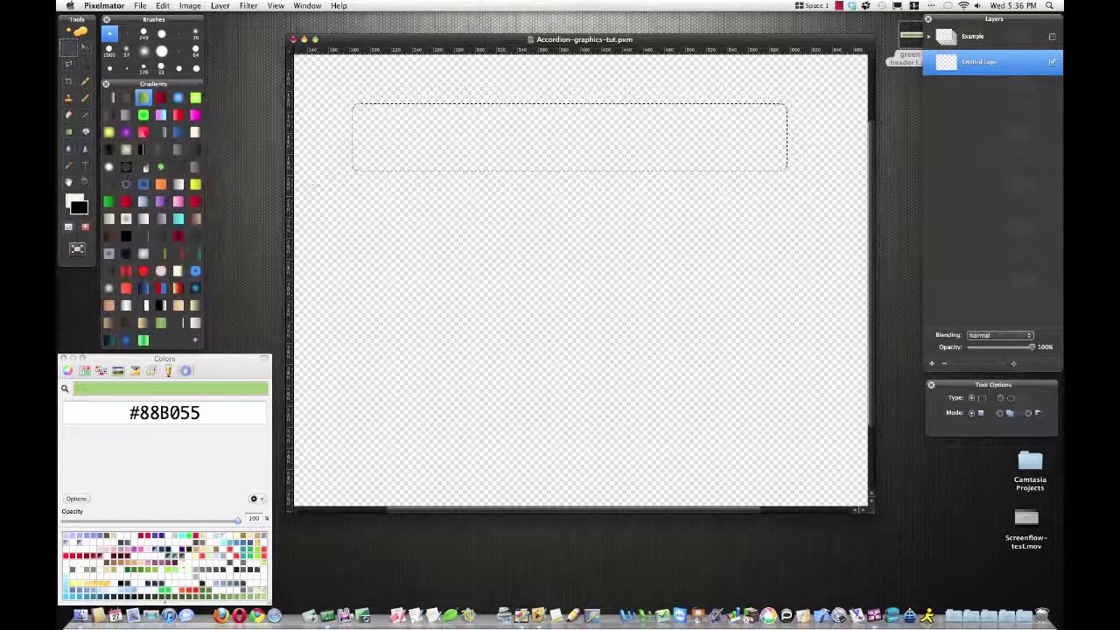
- Fill the header selection with the gradient from bottom to top and add Untitled Layer 2
click(68, 131)
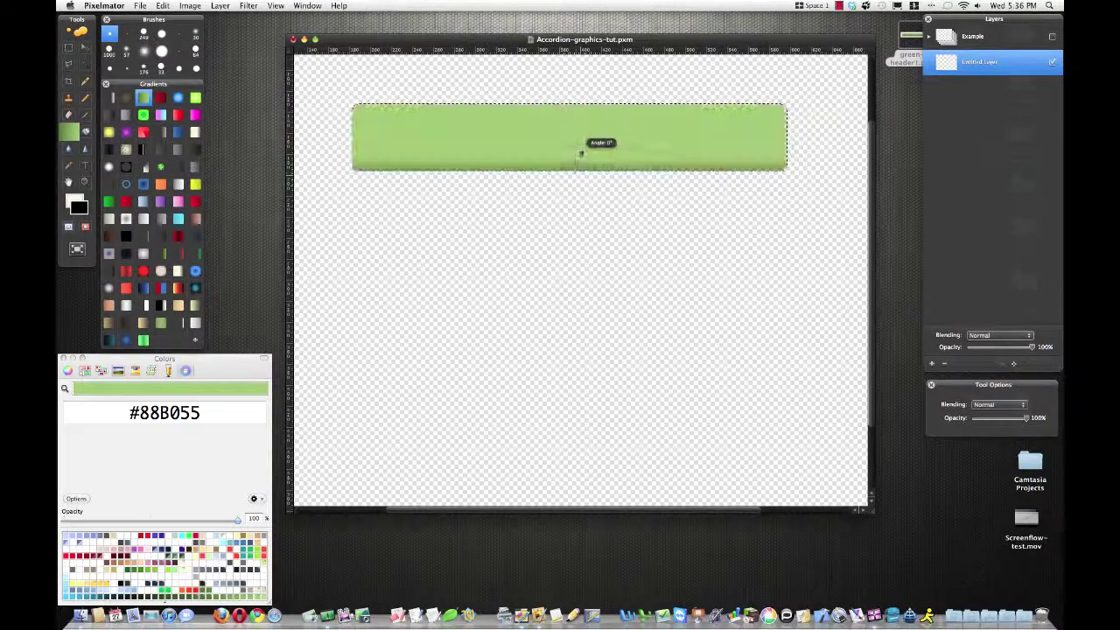
drag(582, 134, 580, 108)
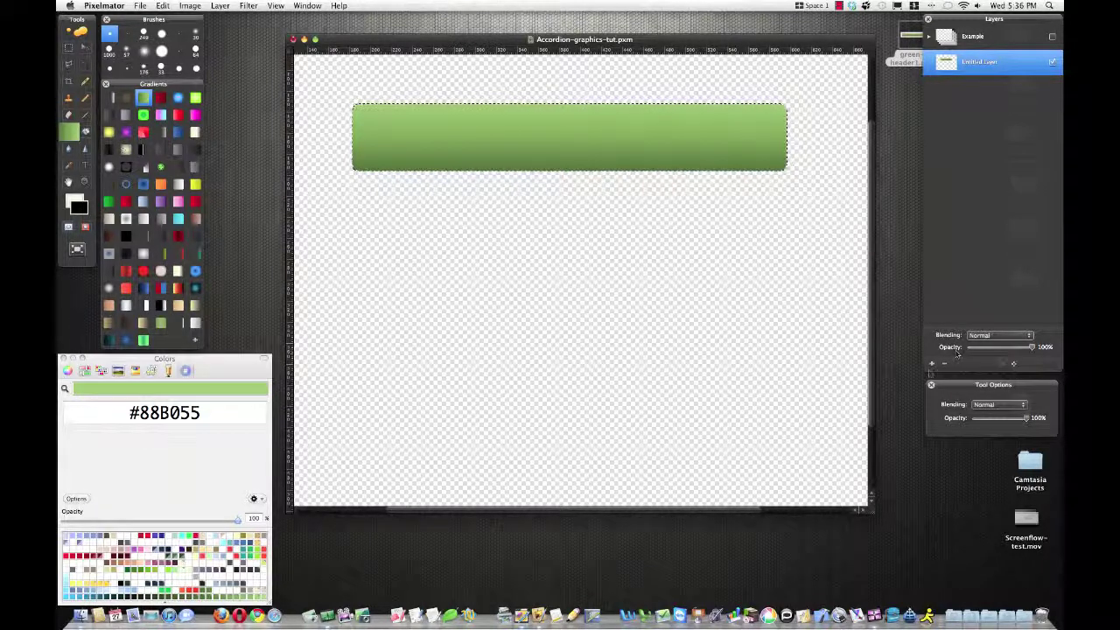
click(931, 364)
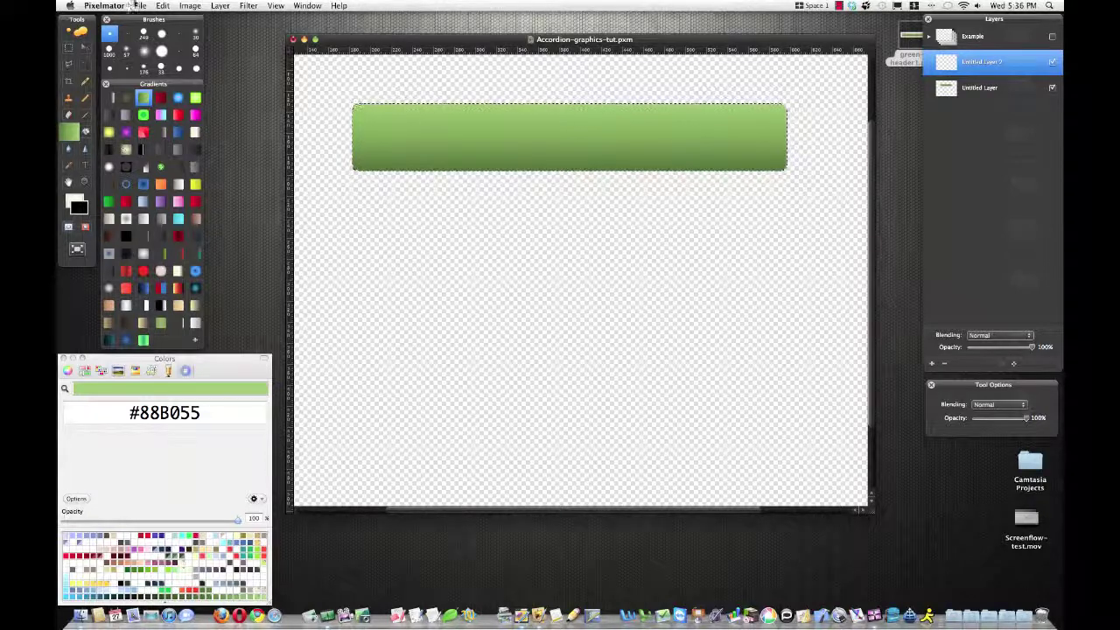
- Stroke the header selection with a 1 px centred outline, set the layer to 85% opacity, and deselect
click(163, 7)
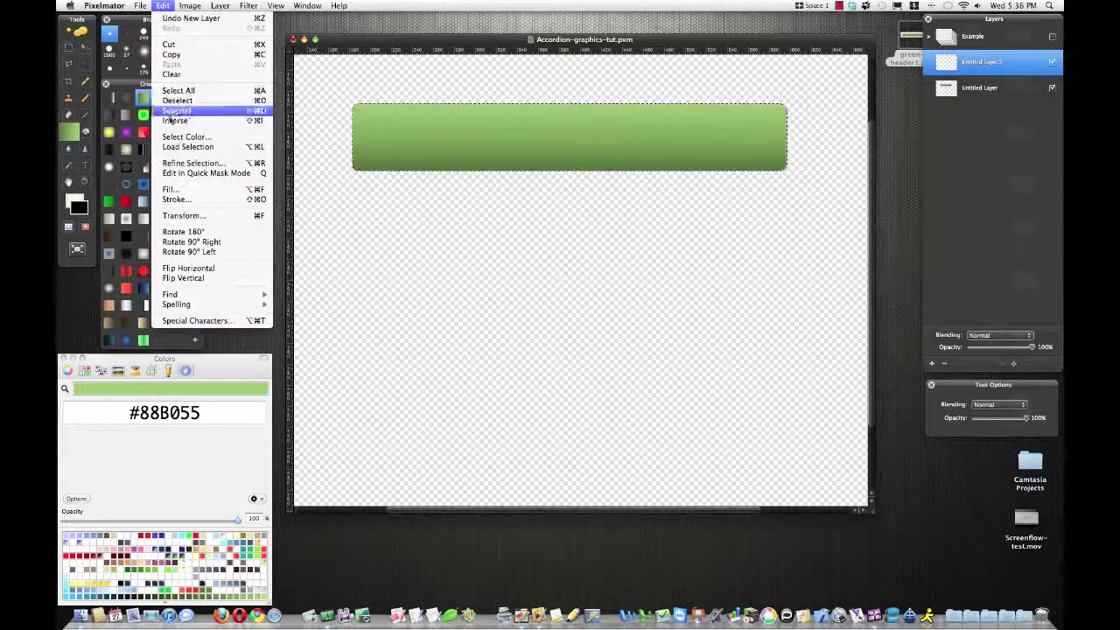
click(175, 199)
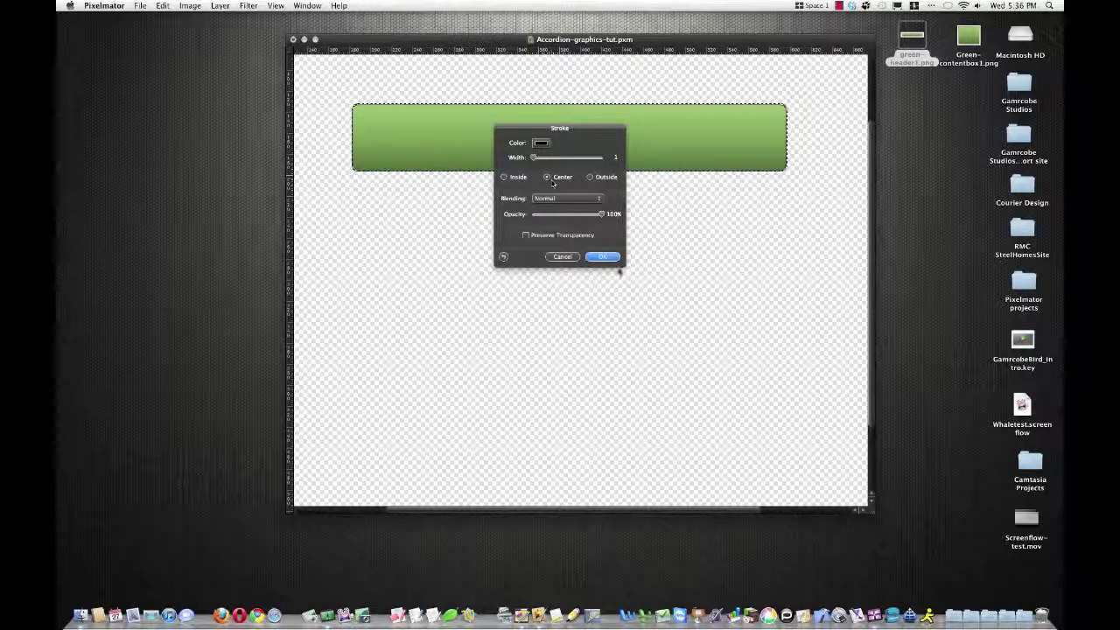
click(607, 257)
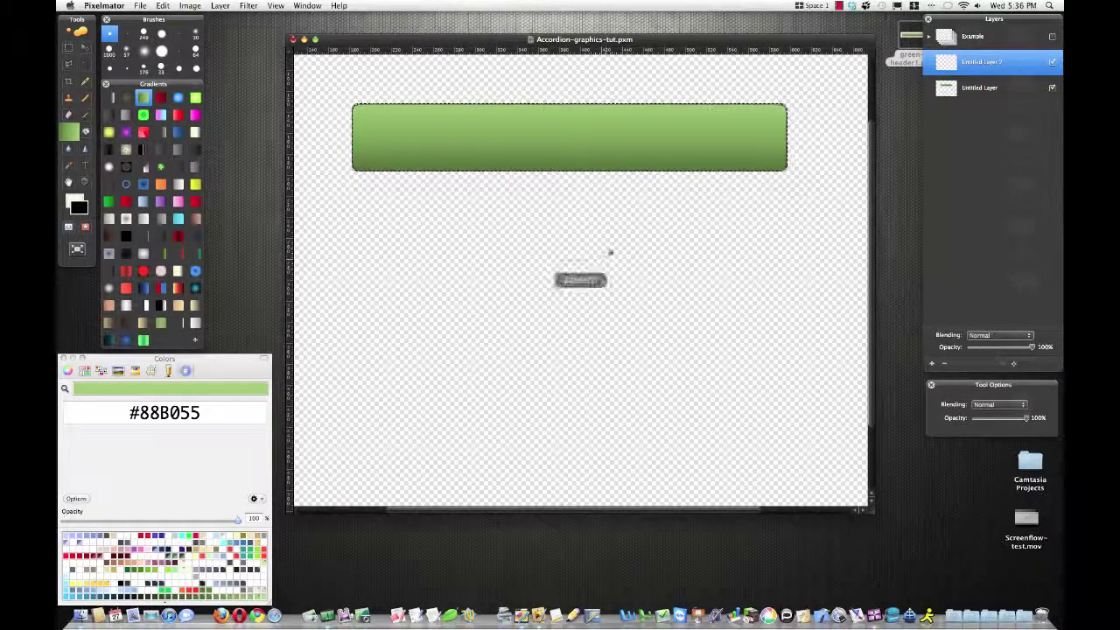
key(8)
key(5)
key(super+d)
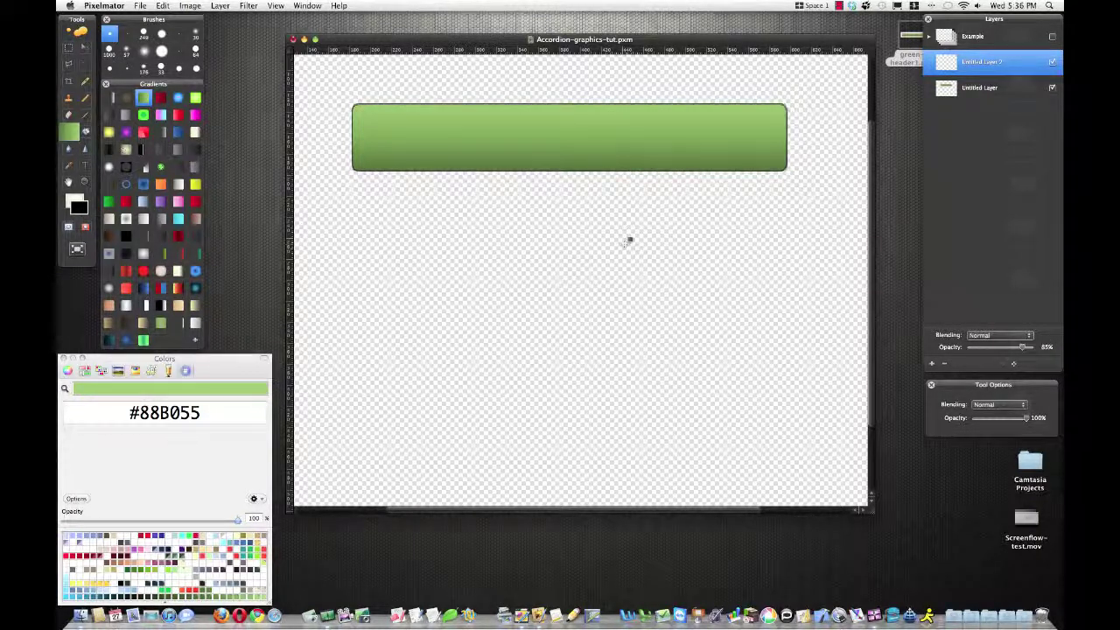
key(super+minus)
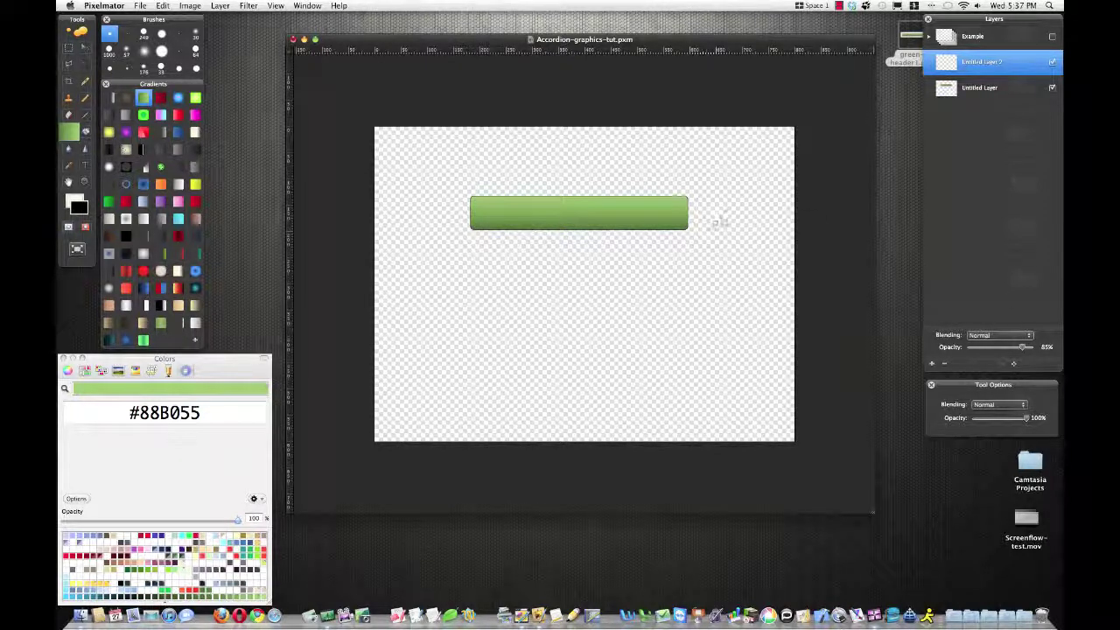
- Lower the outline layer to about 57% opacity and move both header layers up out of view
drag(1023, 348, 1004, 350)
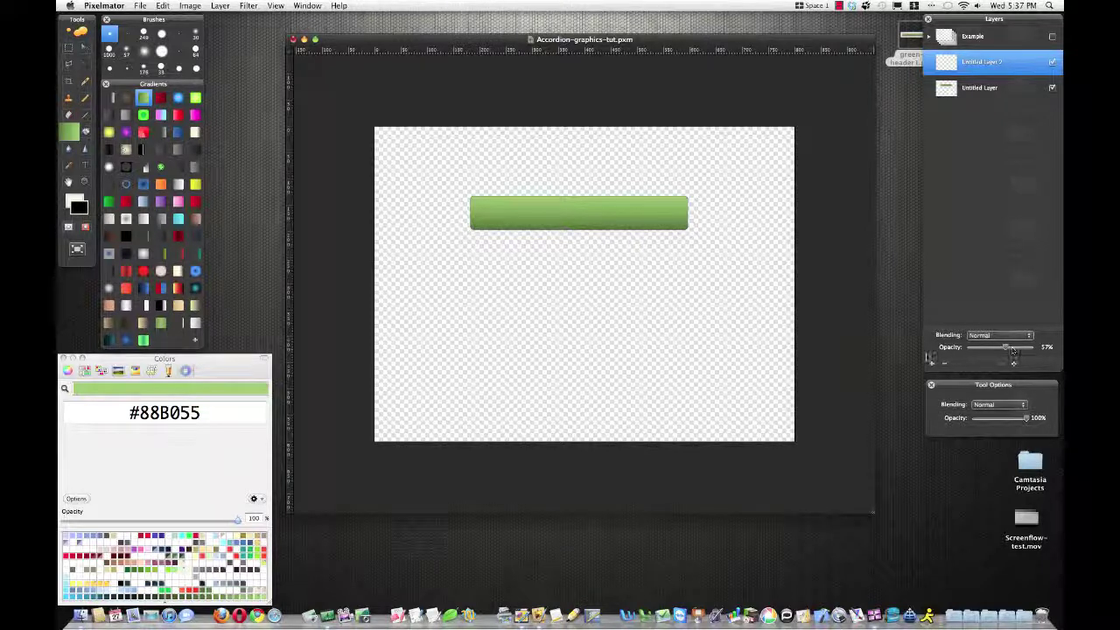
shift+click(989, 88)
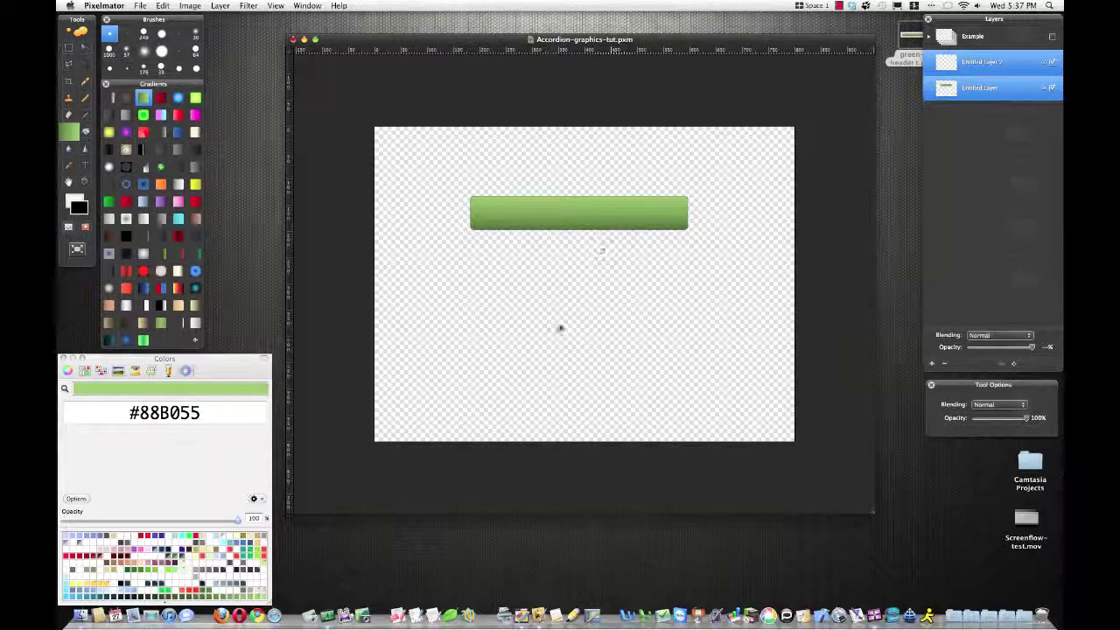
click(83, 46)
drag(575, 245, 578, 140)
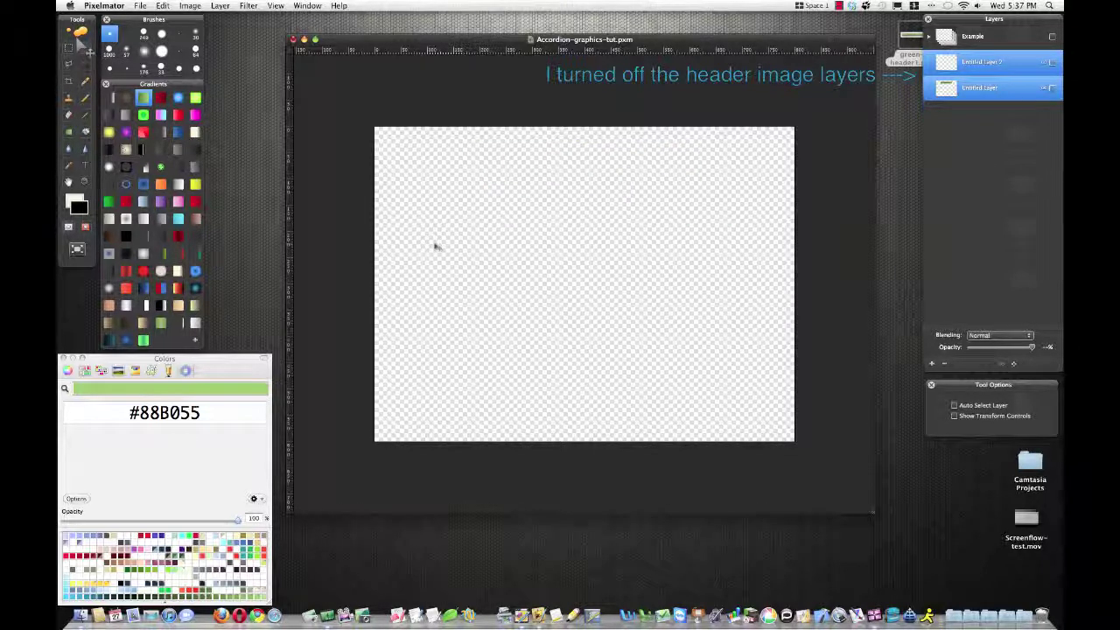
click(68, 47)
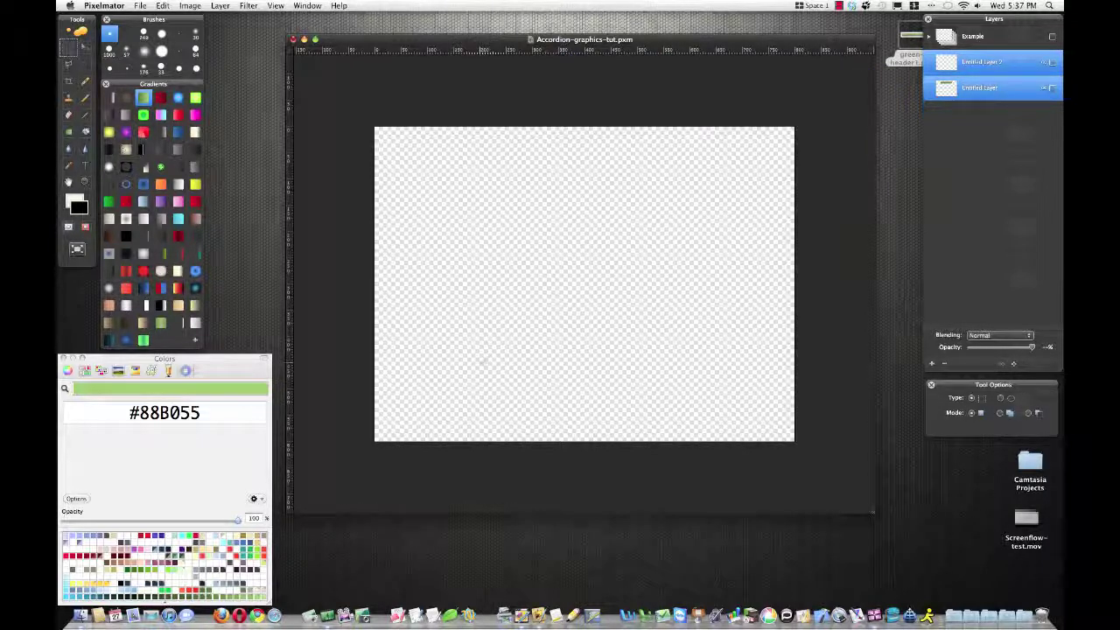
- Fill a large mid-canvas rectangle on Untitled Layer 3 with a bottom-to-top green gradient, adding Untitled Layer 4
mouse_move(481, 363)
mouse_down()
mouse_move(486, 328)
mouse_move(591, 245)
mouse_move(652, 224)
mouse_move(657, 201)
mouse_move(694, 199)
mouse_move(692, 187)
mouse_up()
key(super+shift+n)
key(n)
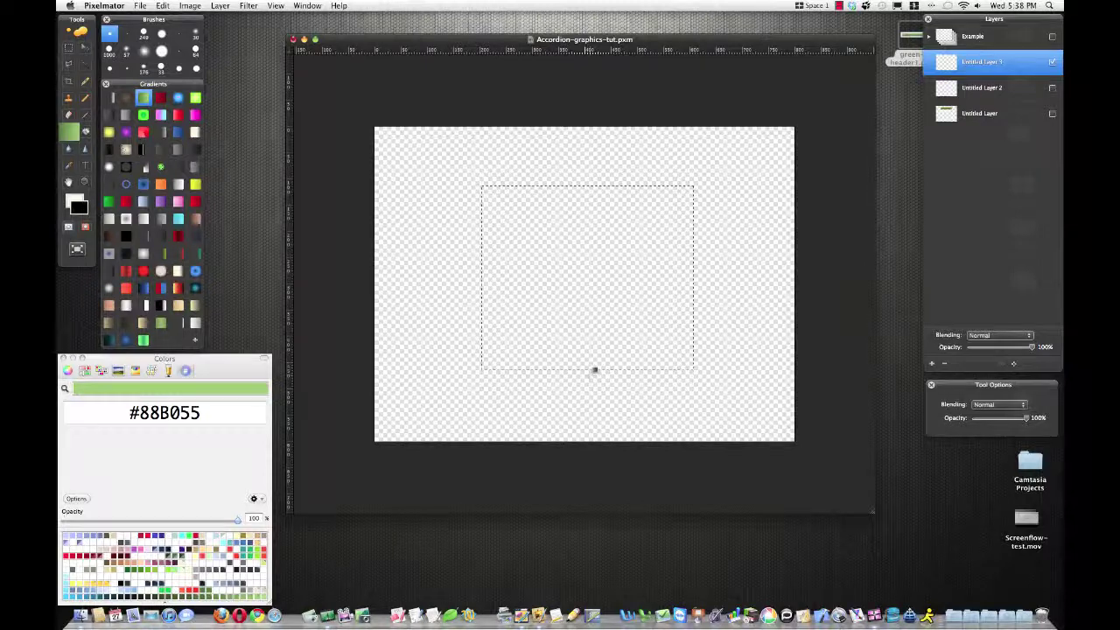
drag(594, 370, 594, 187)
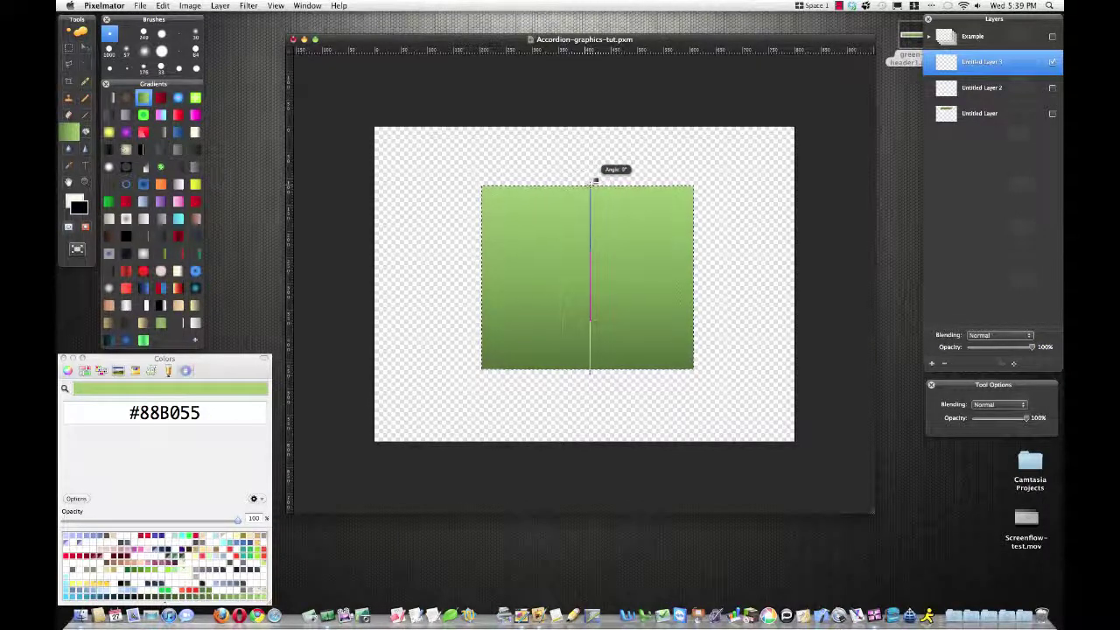
drag(594, 180, 594, 181)
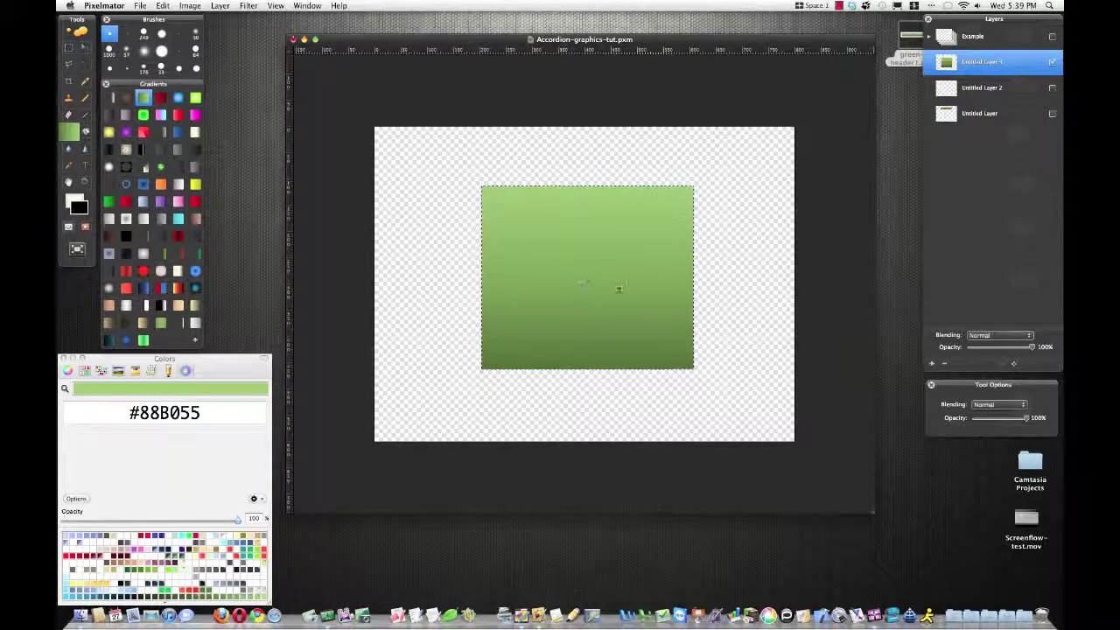
click(932, 363)
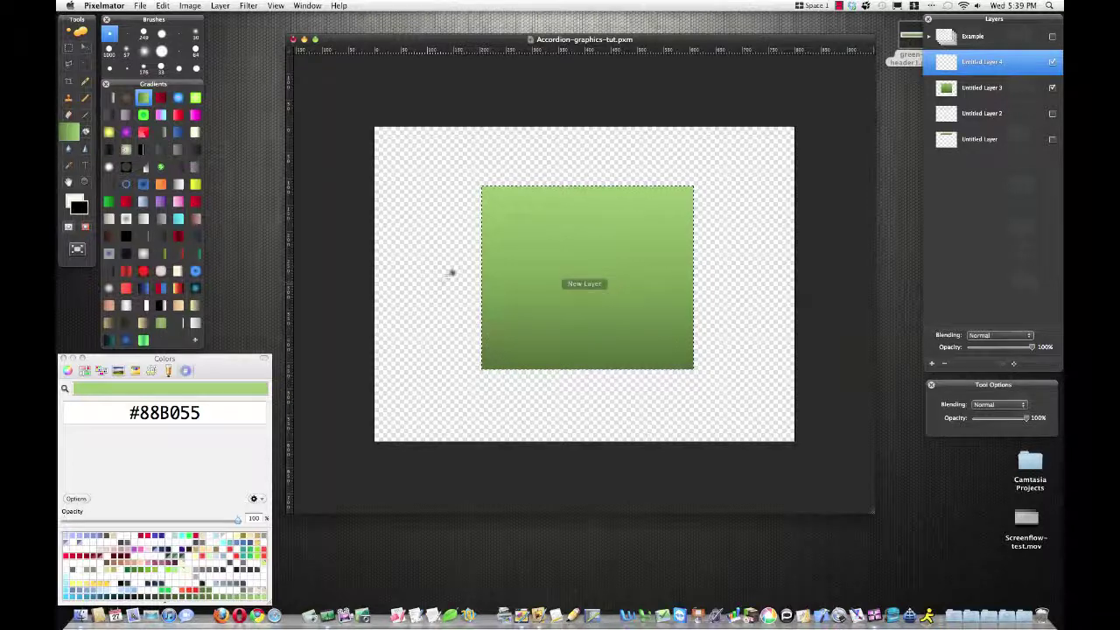
- Stroke the box selection with a thin dark outline, deselect, and select Untitled Layer 3 with its outline
click(163, 7)
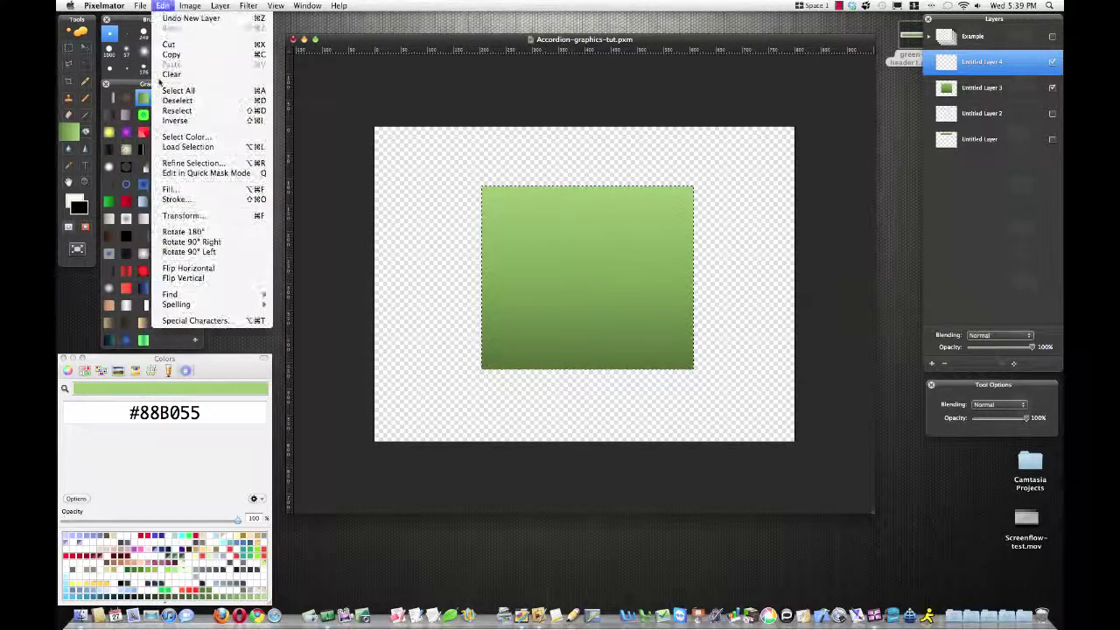
click(175, 201)
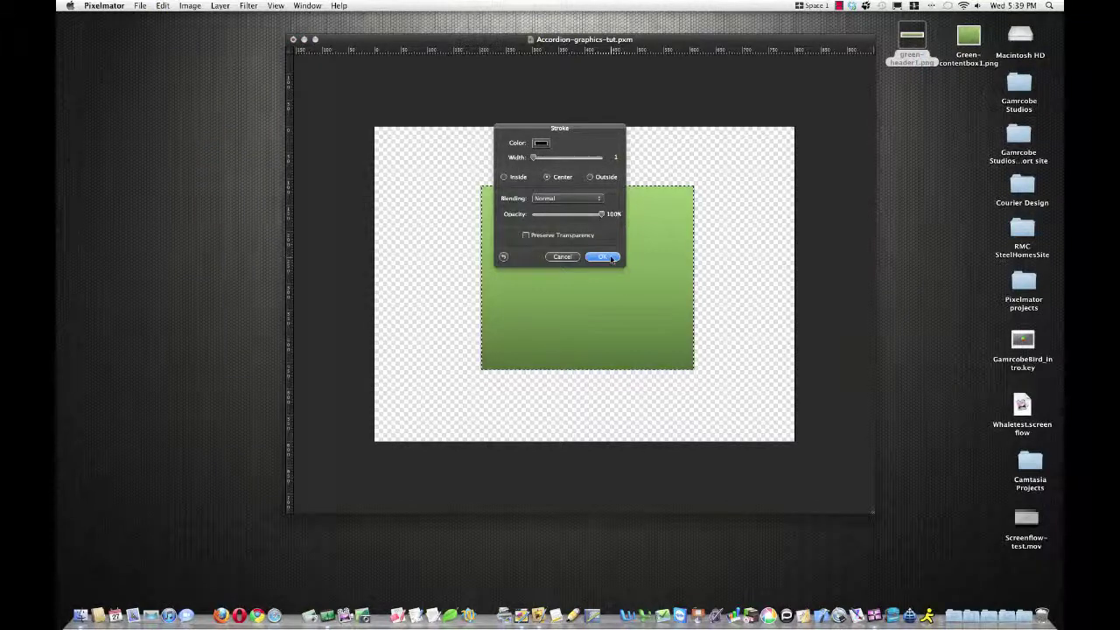
click(603, 257)
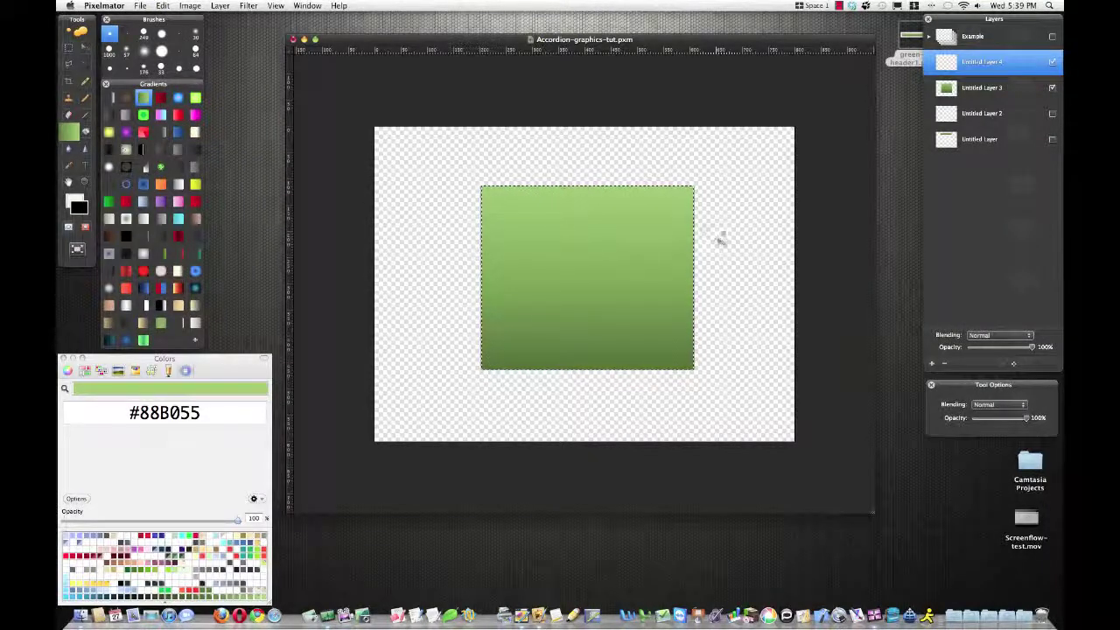
key(super+d)
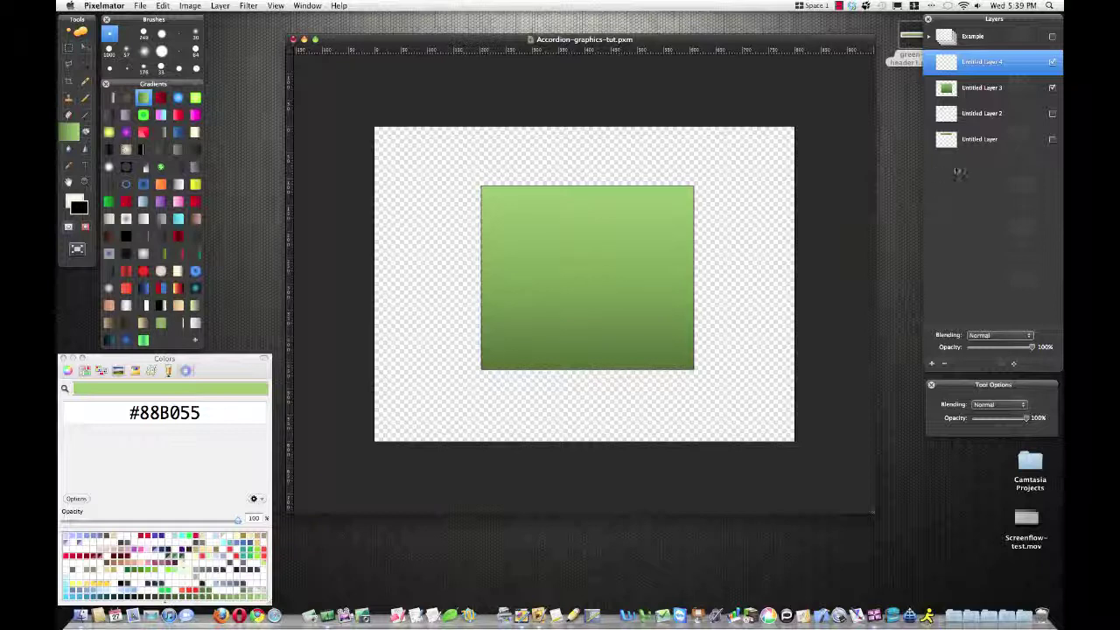
shift+click(980, 88)
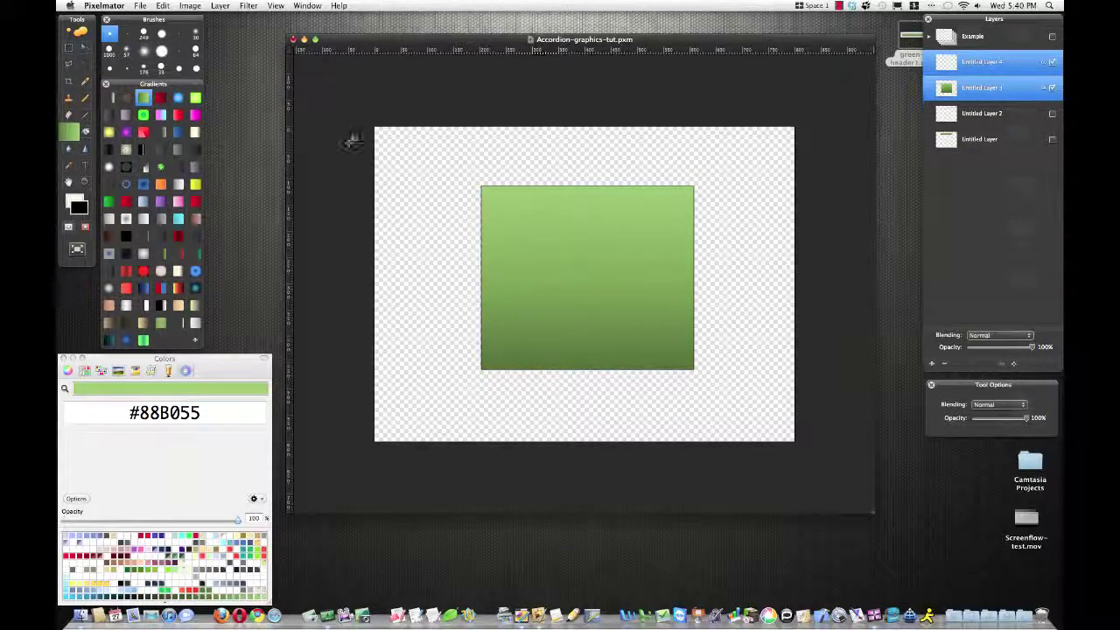
- Open the Export for Web settings and cancel without exporting
click(140, 6)
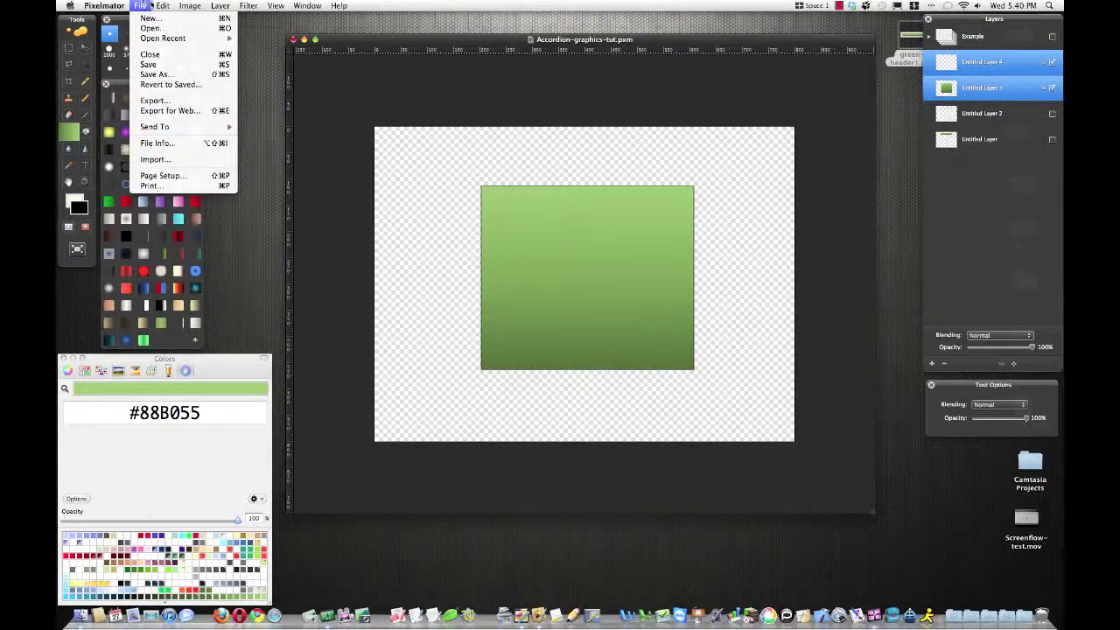
click(170, 110)
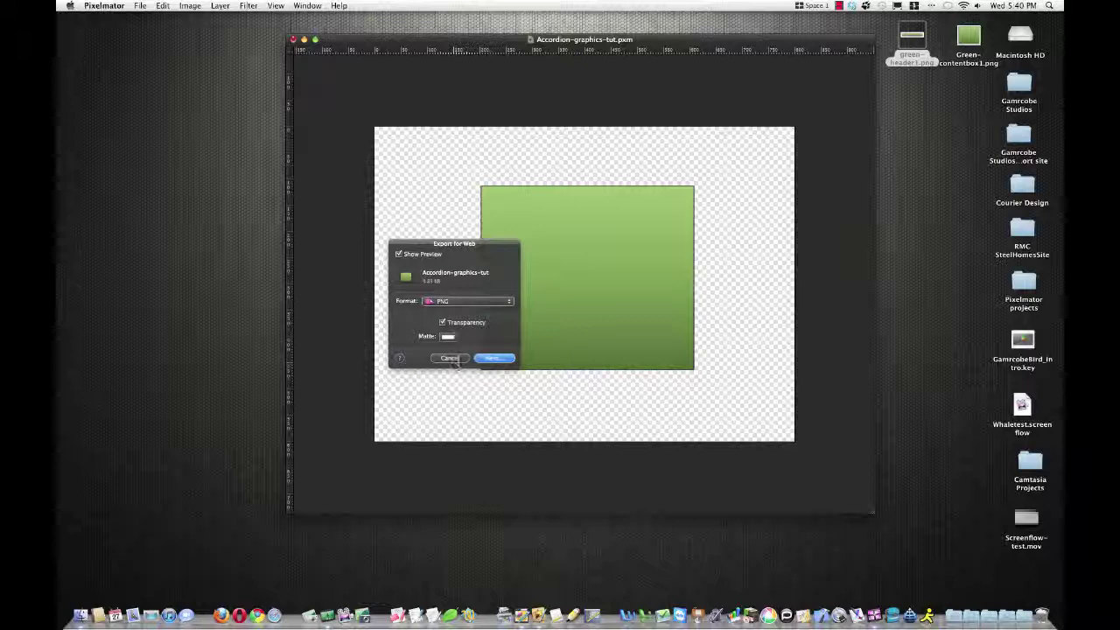
click(449, 359)
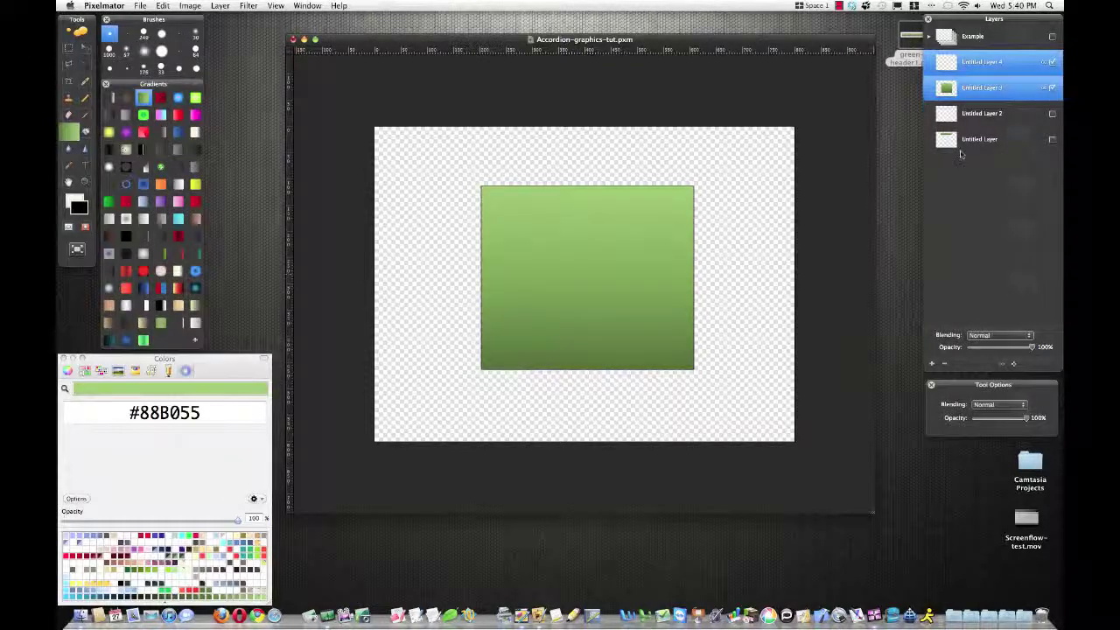
- Hide Untitled Layers 3 and 4, show Untitled Layer and Layer 2, then select green-header1.png on the desktop
click(1052, 87)
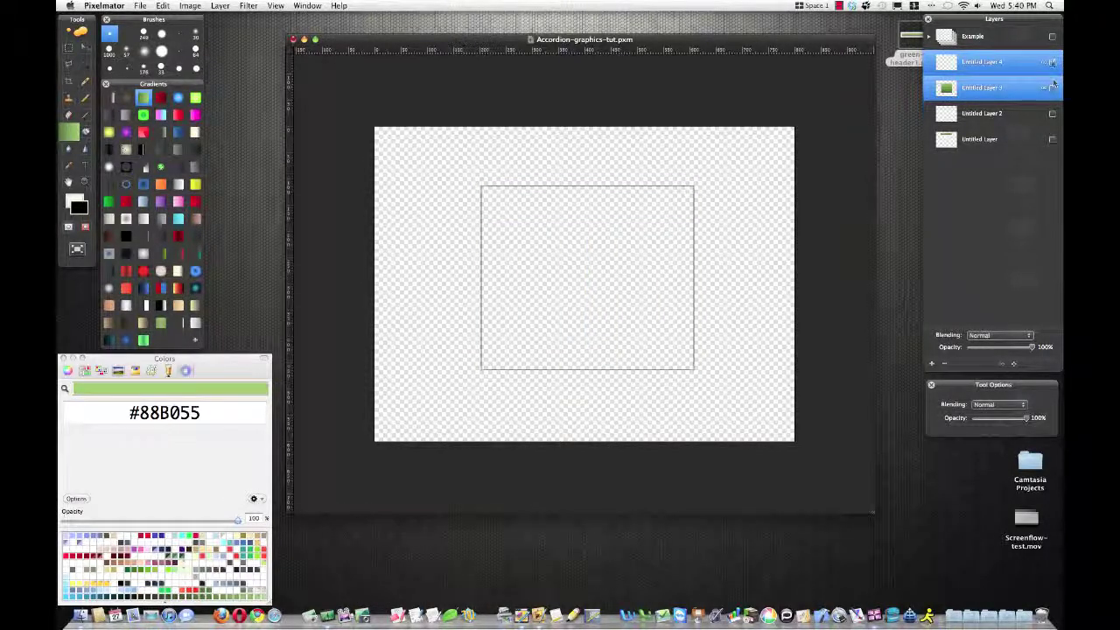
click(1052, 62)
click(1052, 113)
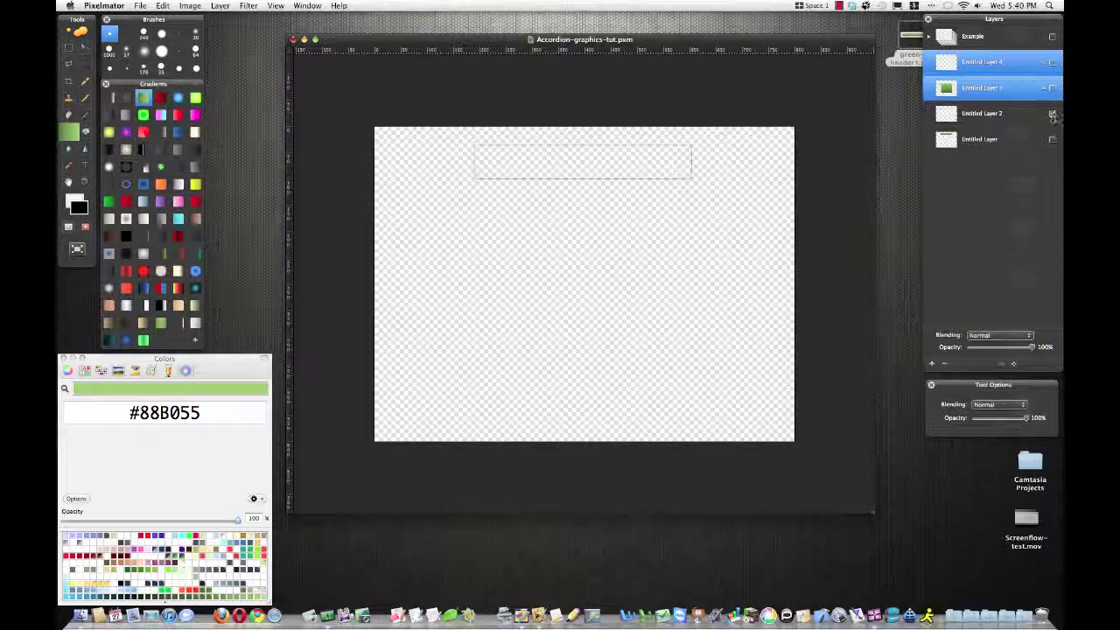
click(1052, 139)
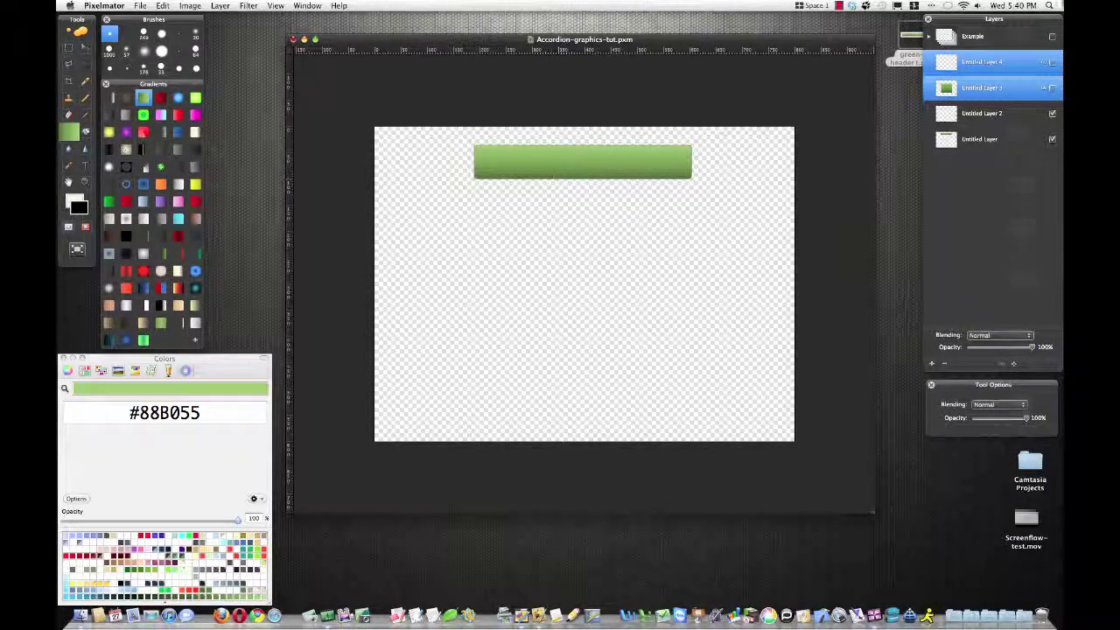
click(910, 37)
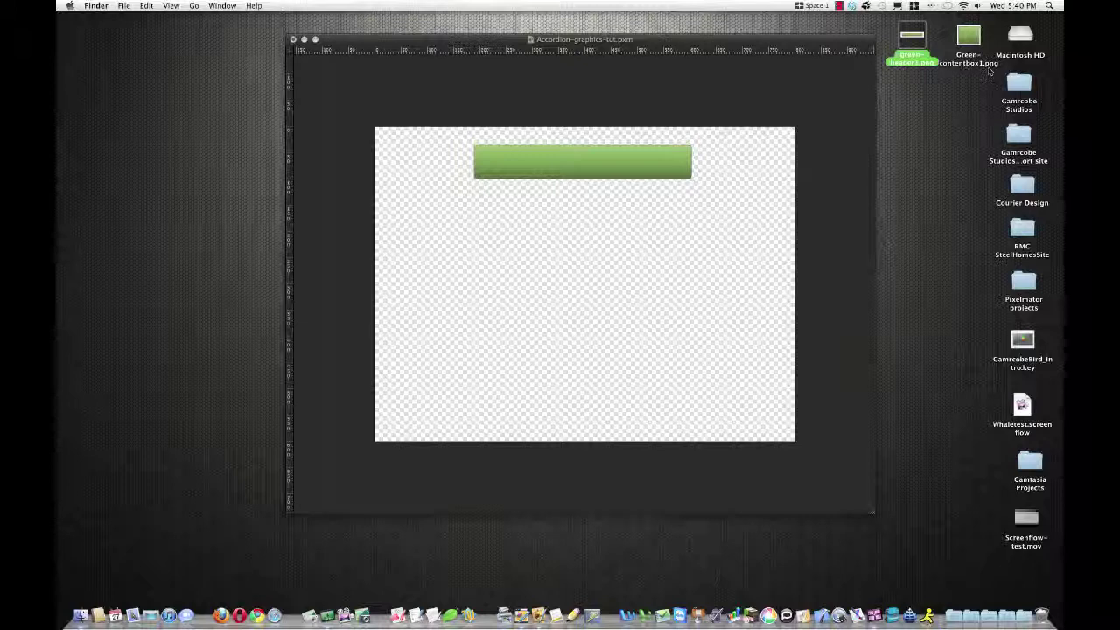
right_click(968, 35)
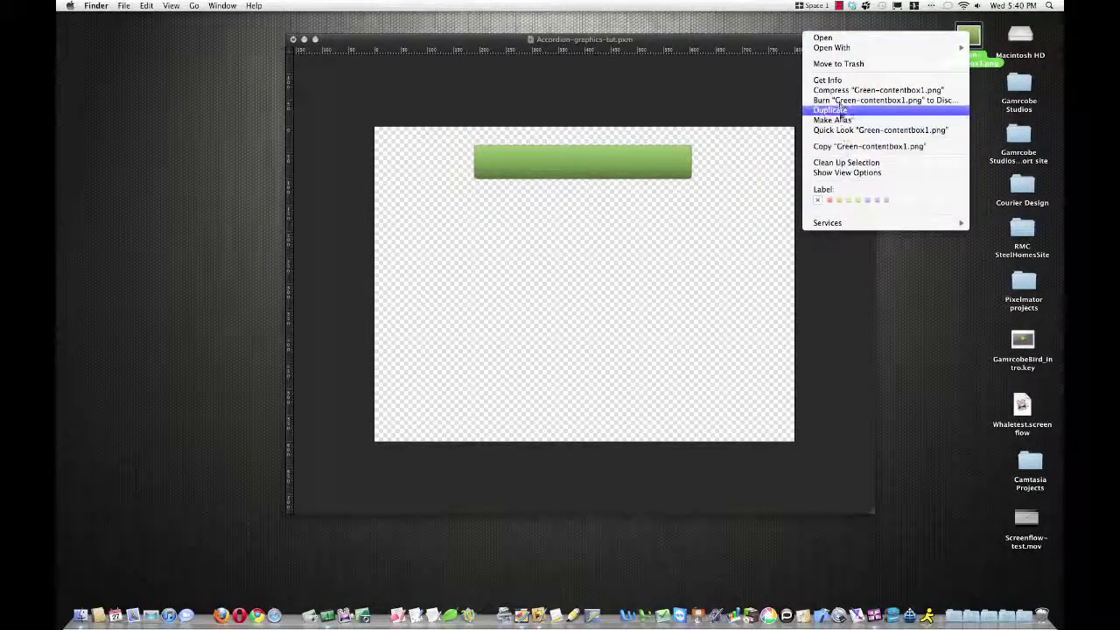
mouse_move(838, 49)
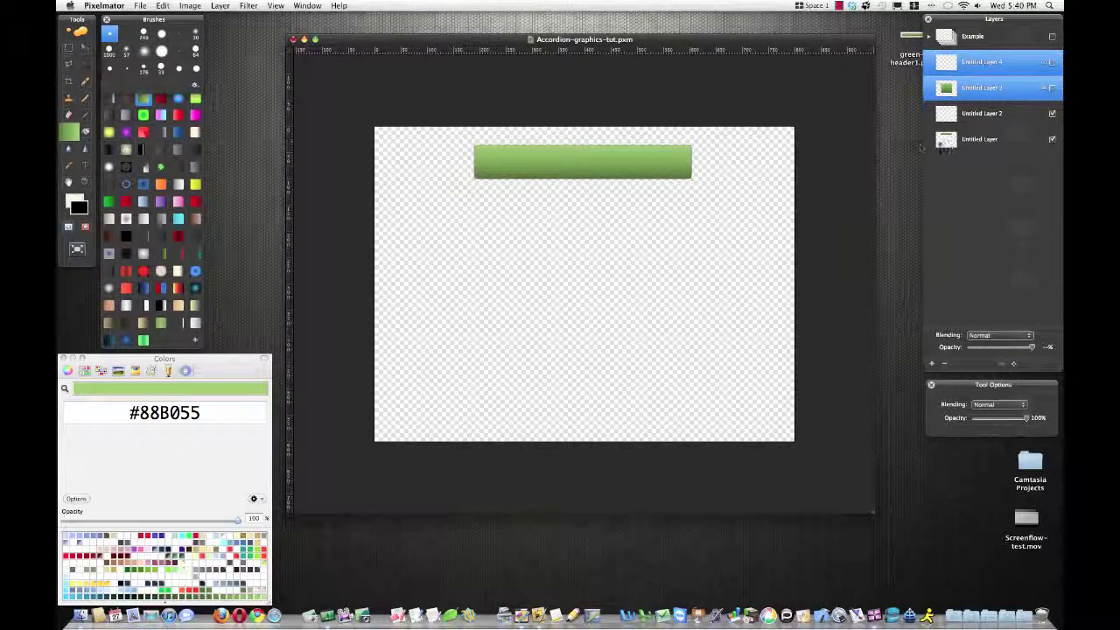
click(1020, 259)
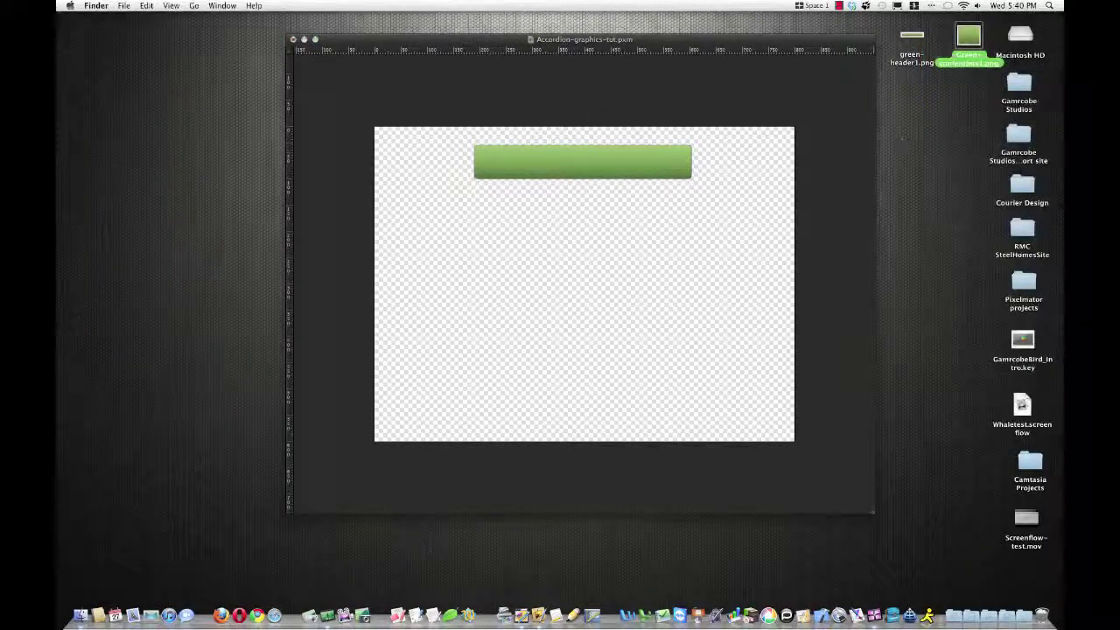
double_click(968, 36)
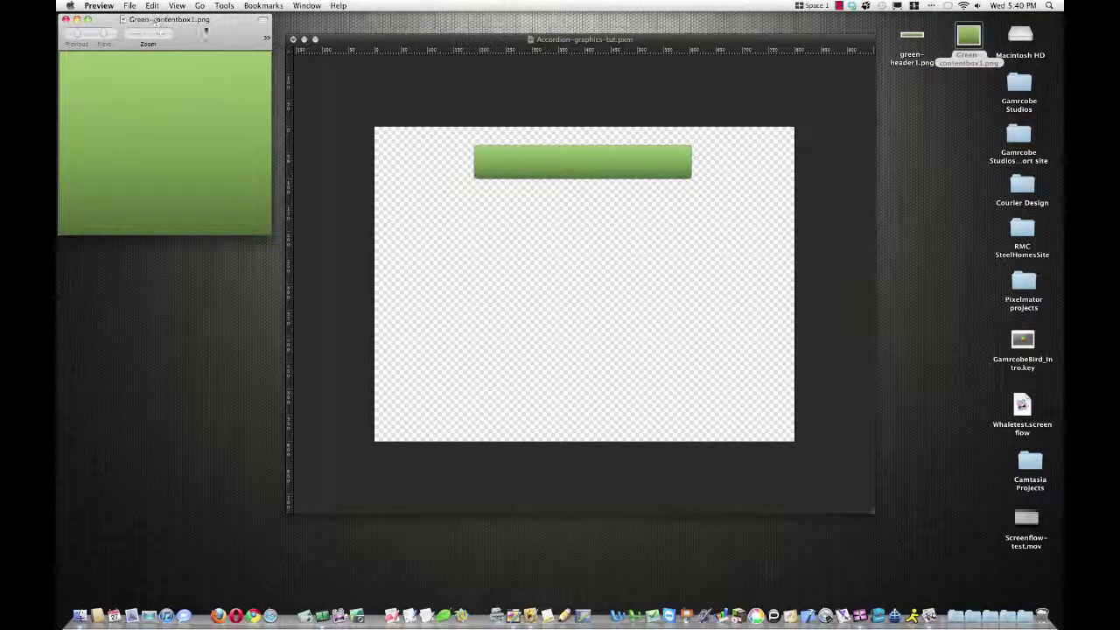
drag(155, 22, 339, 73)
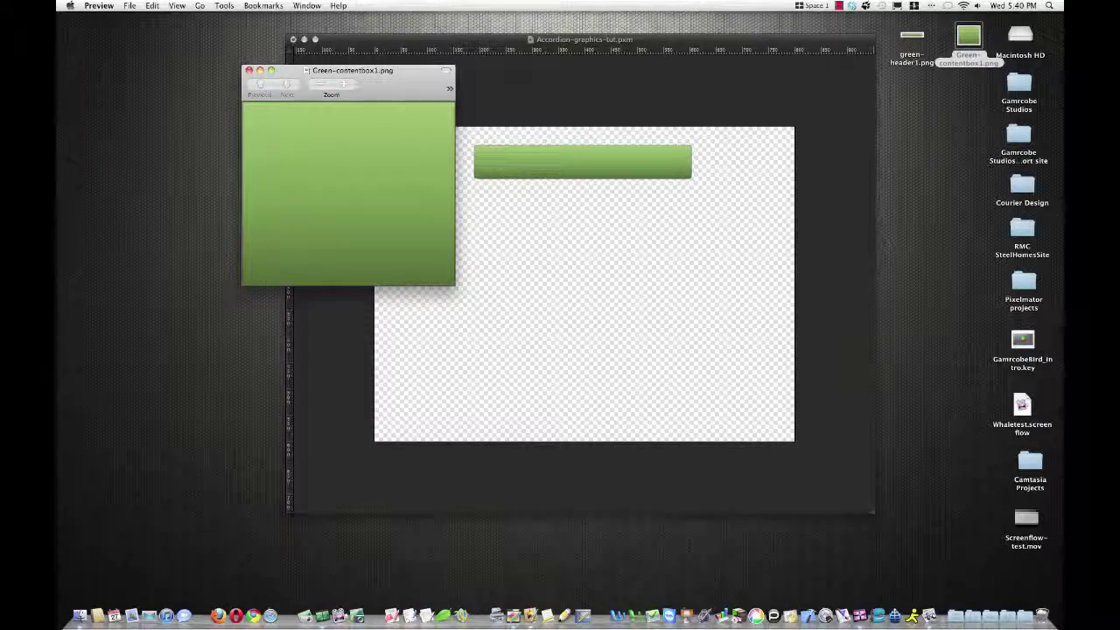
drag(405, 85, 222, 50)
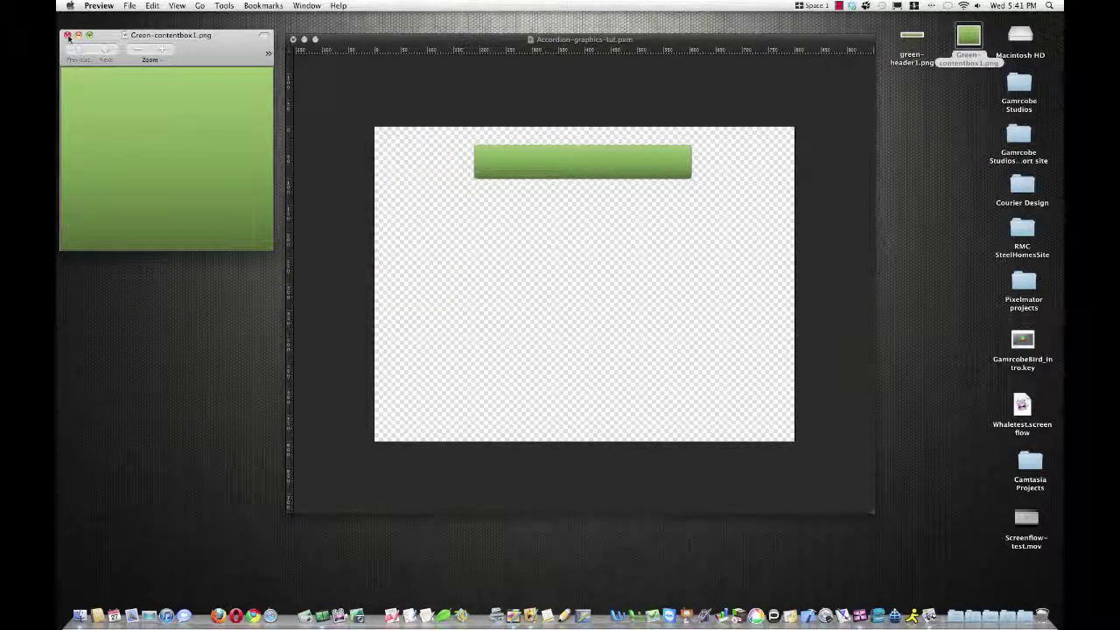
click(67, 35)
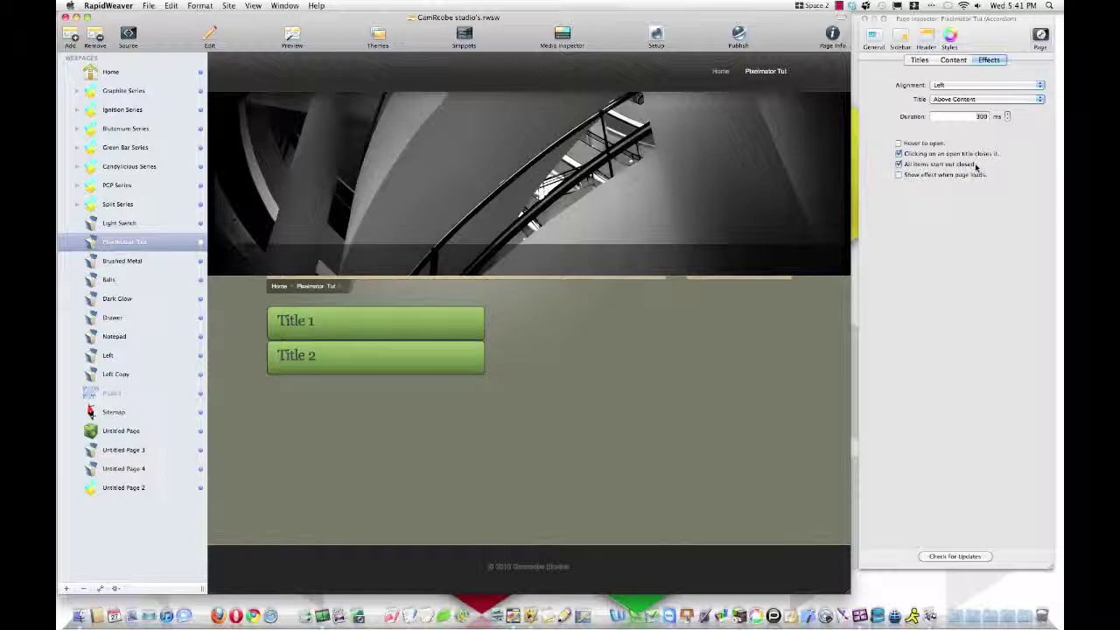
- Show the accordion's Titles style settings in RapidWeaver's Page Inspector
click(918, 61)
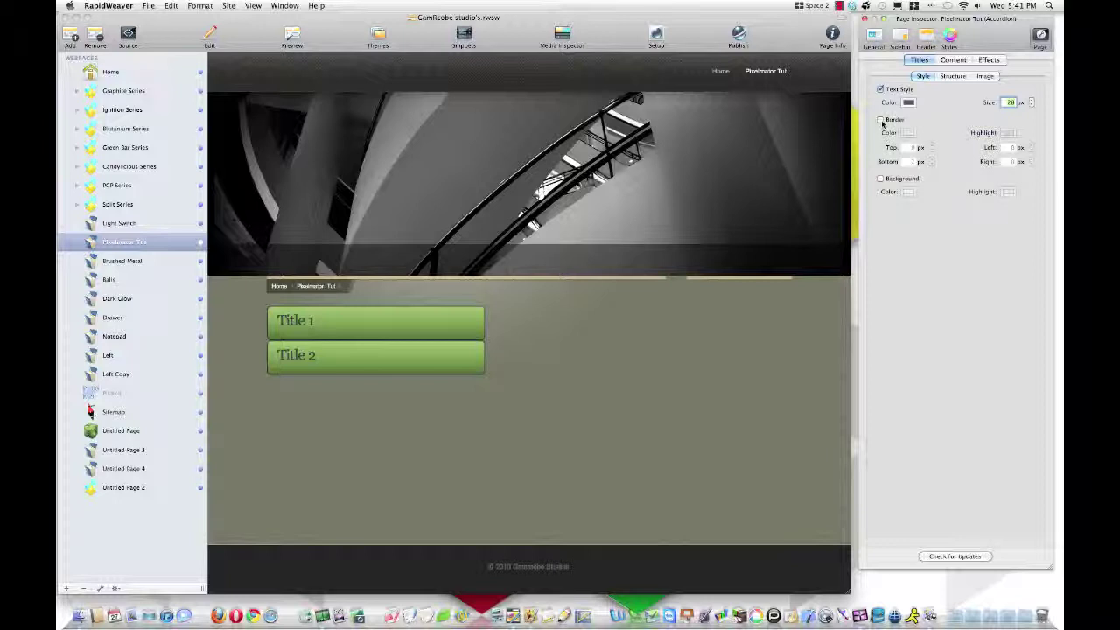
- Set green-header1.png from the desktop as the accordion titles' background image
click(954, 77)
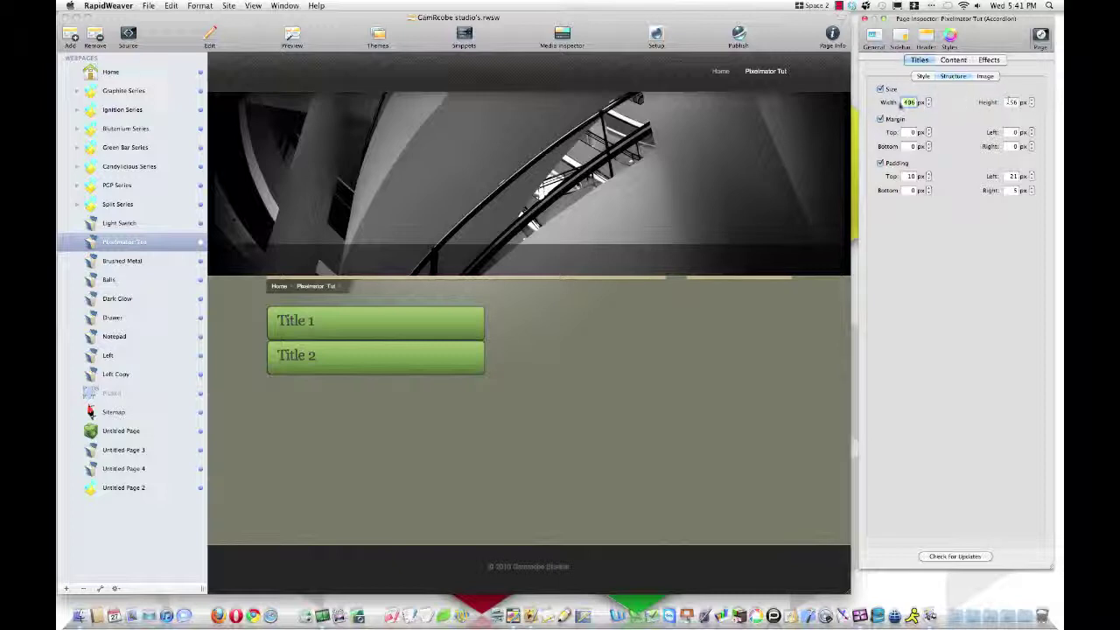
click(986, 77)
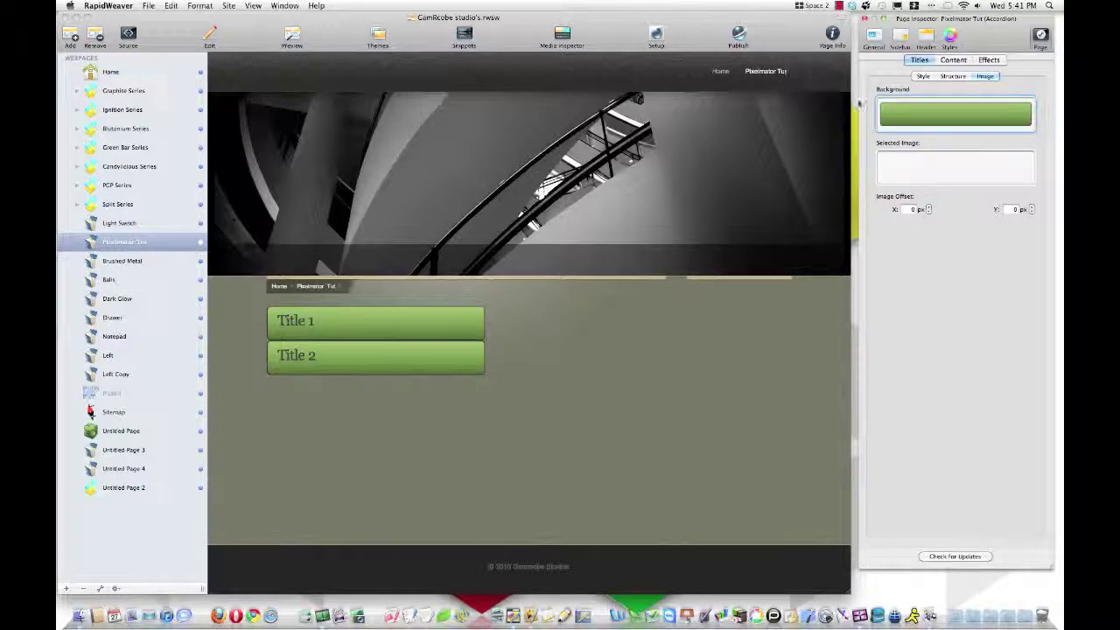
drag(990, 36, 990, 114)
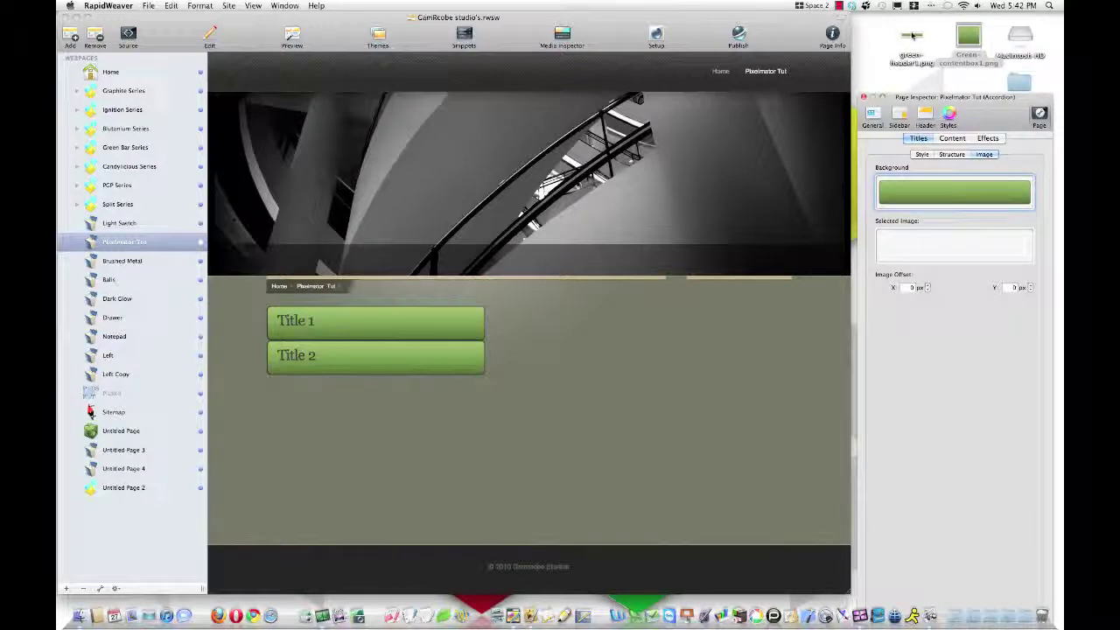
drag(907, 41, 913, 187)
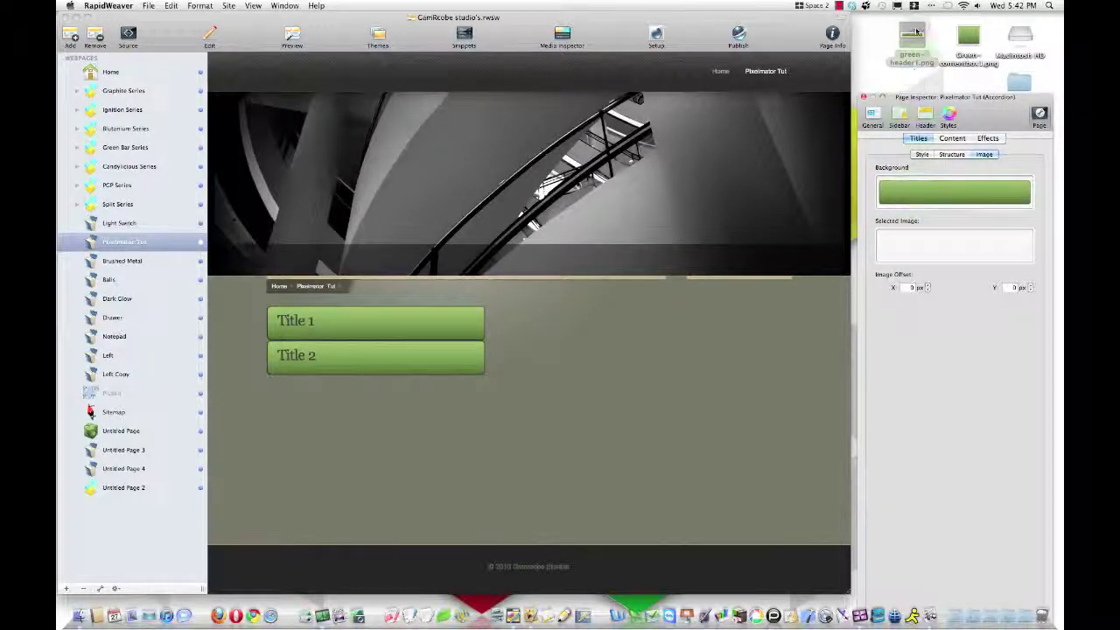
- Bring up the content panel's background image settings in the Page Inspector
drag(1001, 98, 1005, 22)
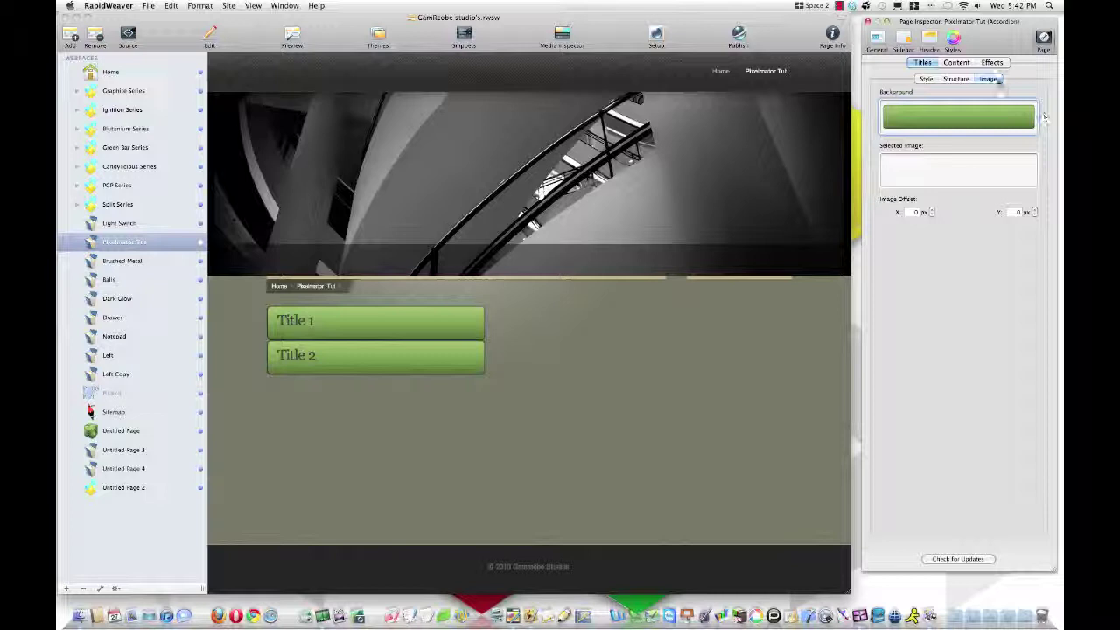
click(951, 63)
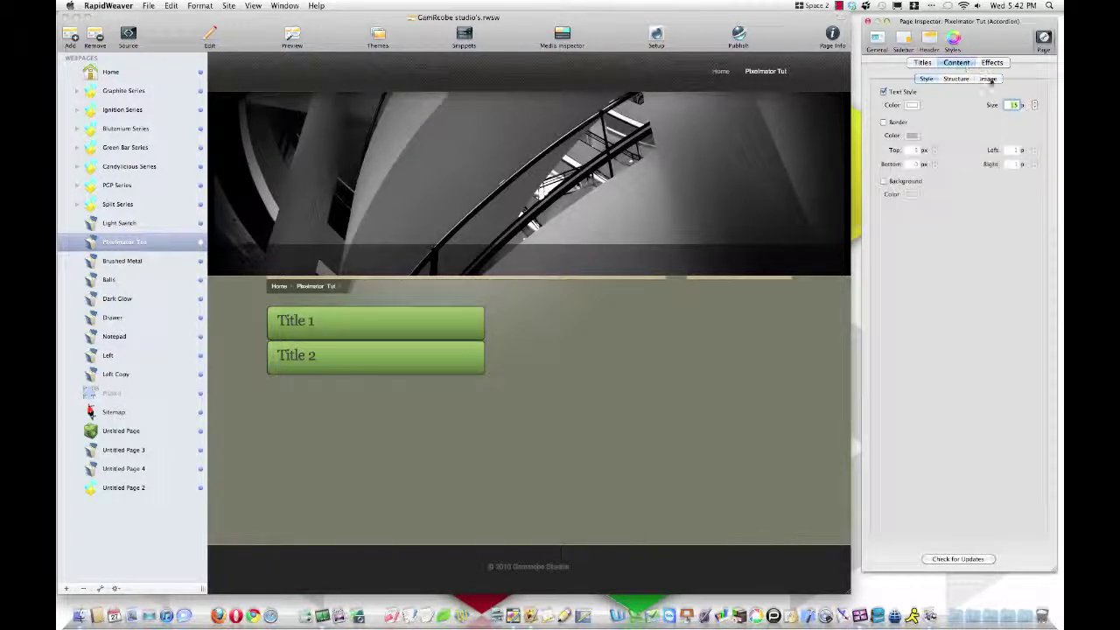
click(988, 79)
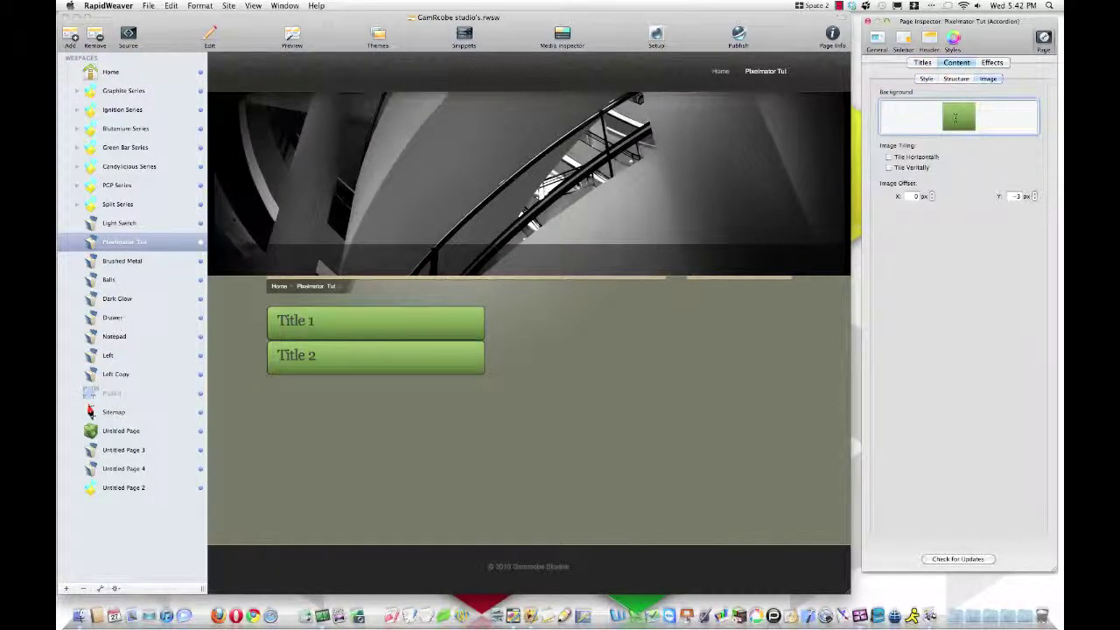
click(209, 38)
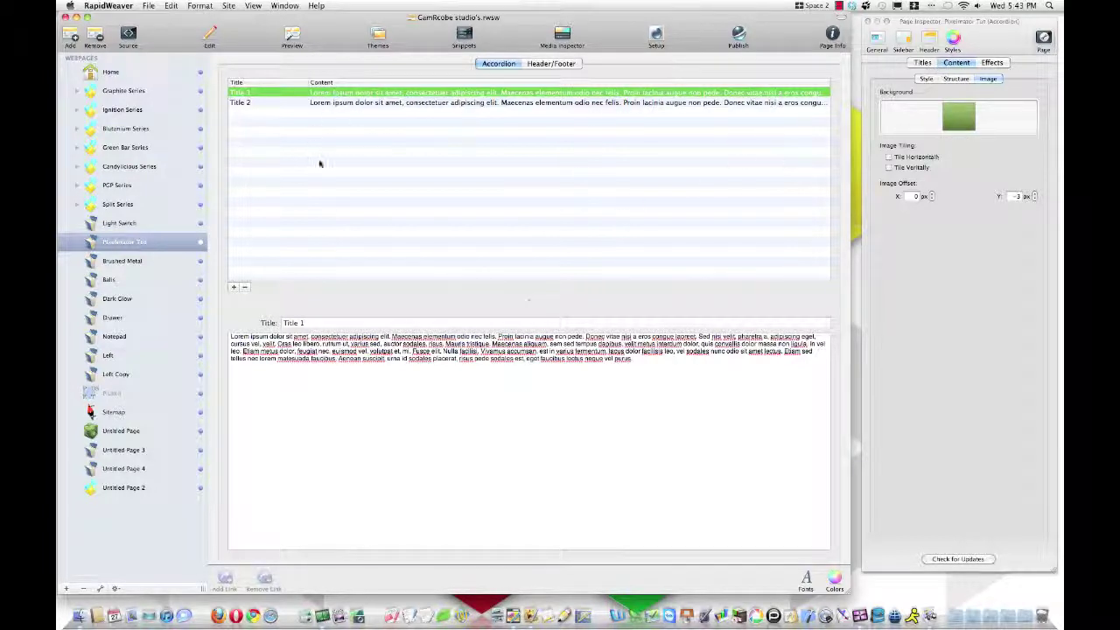
click(294, 37)
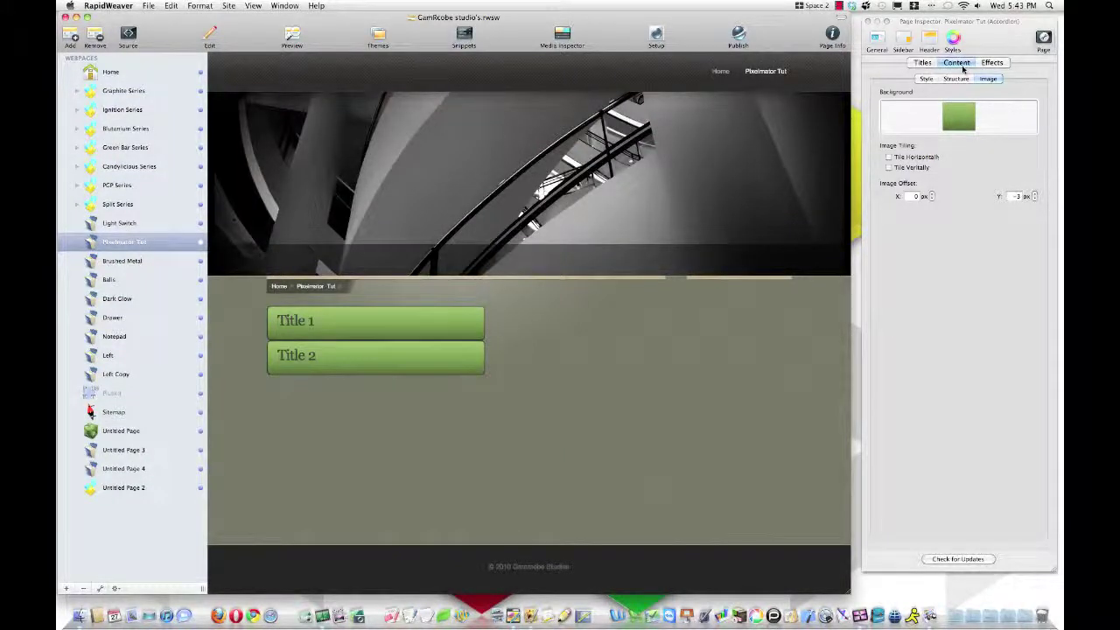
click(924, 63)
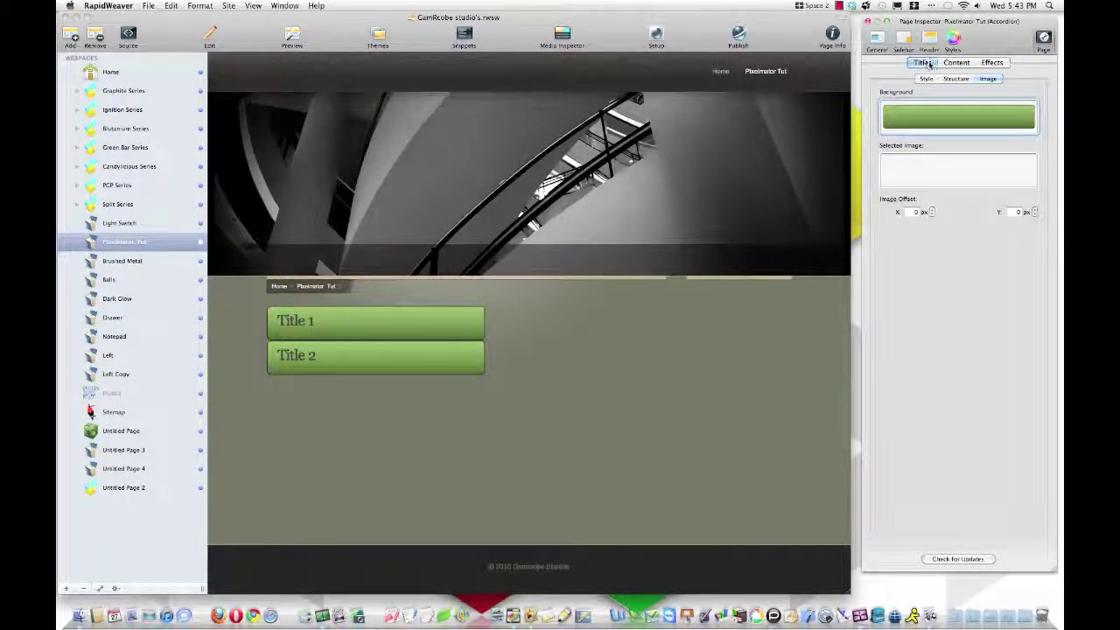
click(956, 79)
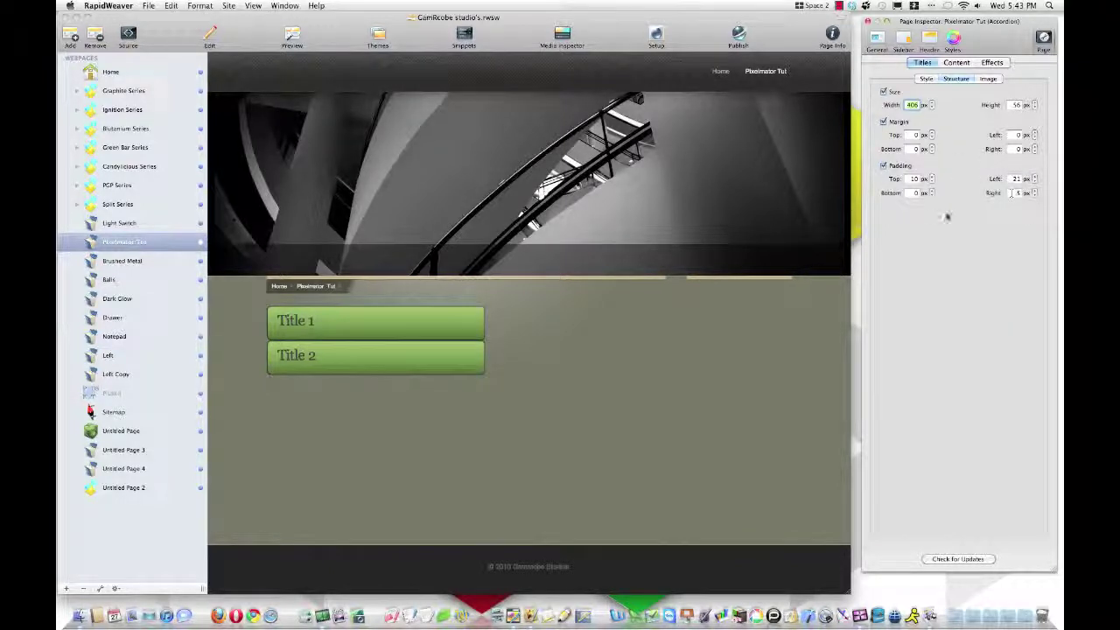
click(956, 63)
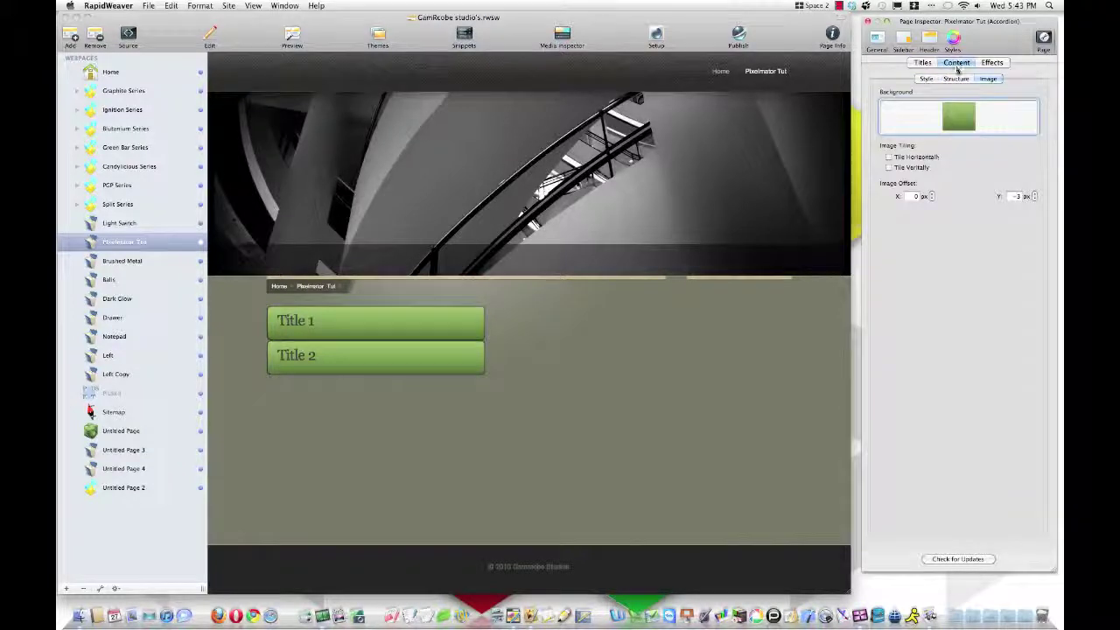
click(957, 79)
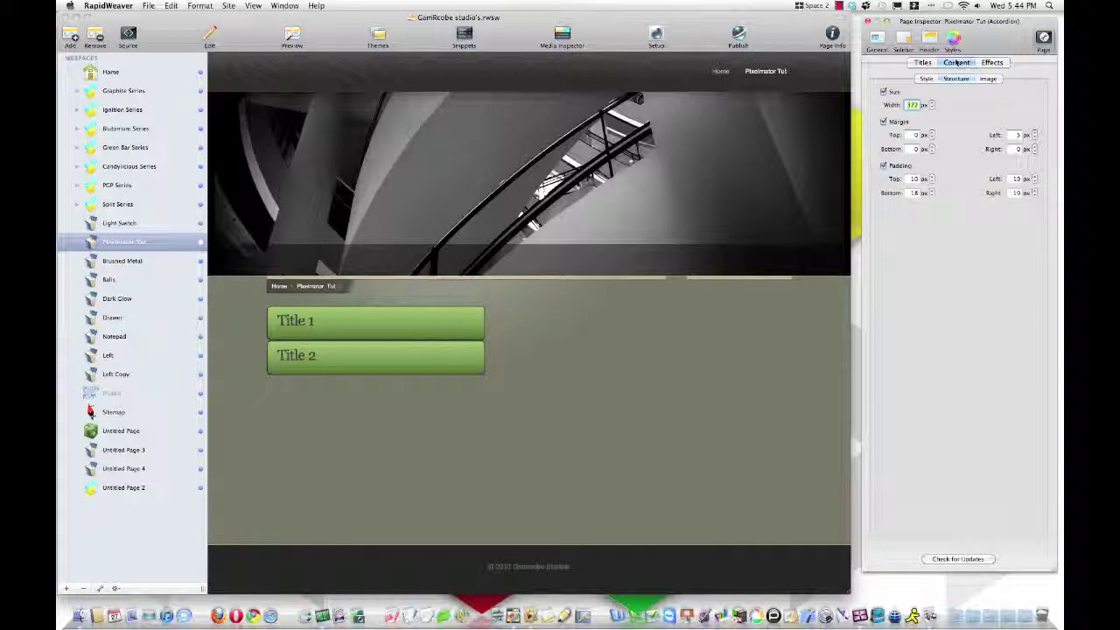
- Test the accordion in the preview by expanding Title 2, then leaving Title 1 open
click(988, 79)
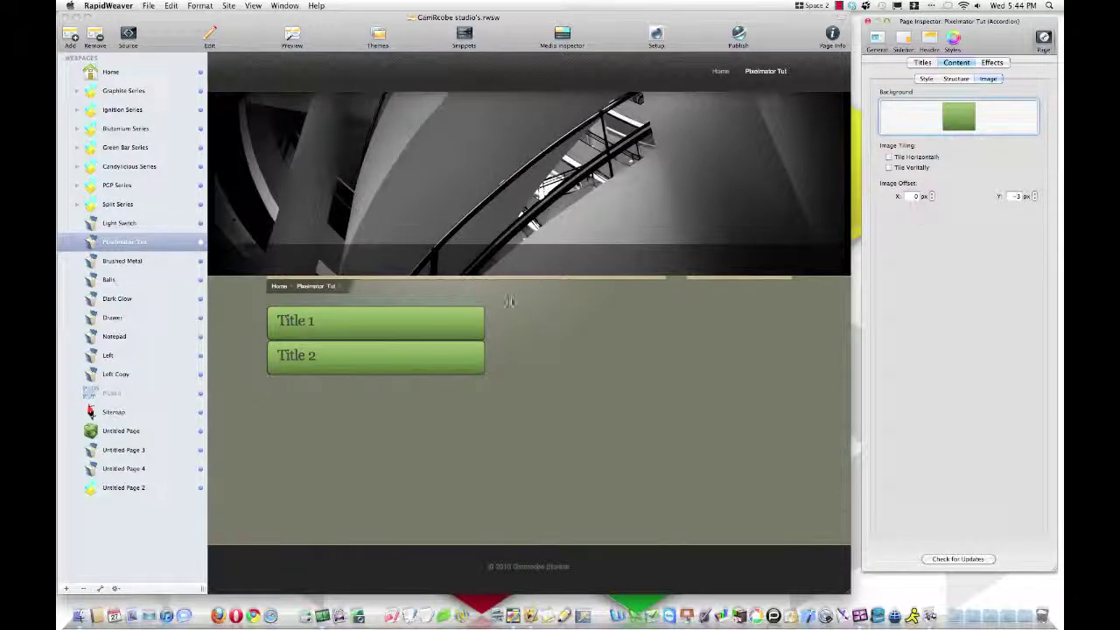
click(440, 362)
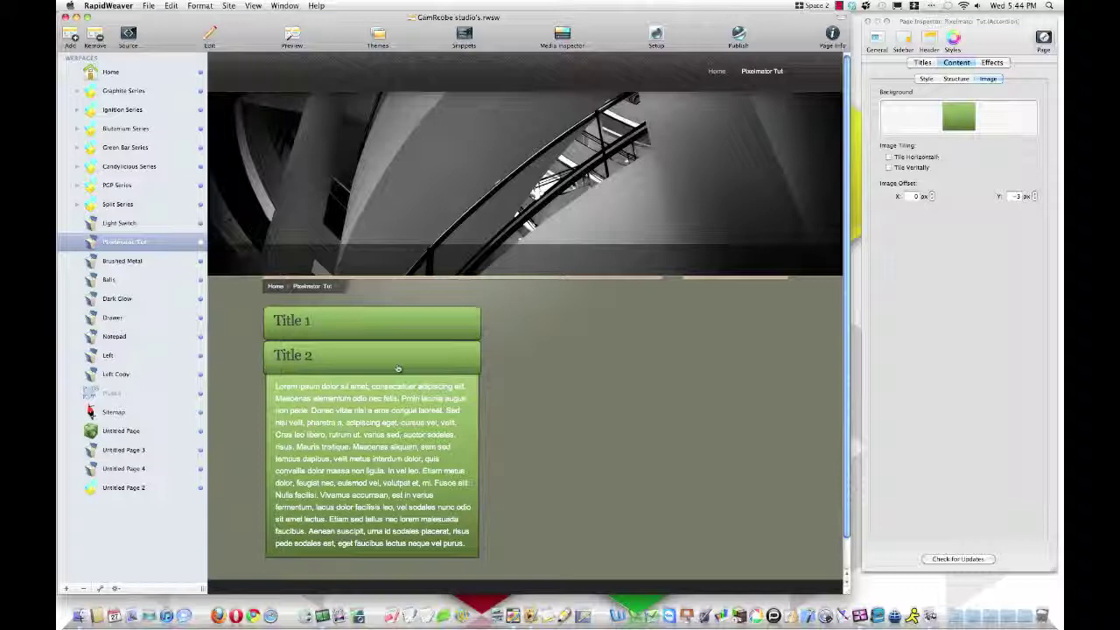
click(415, 334)
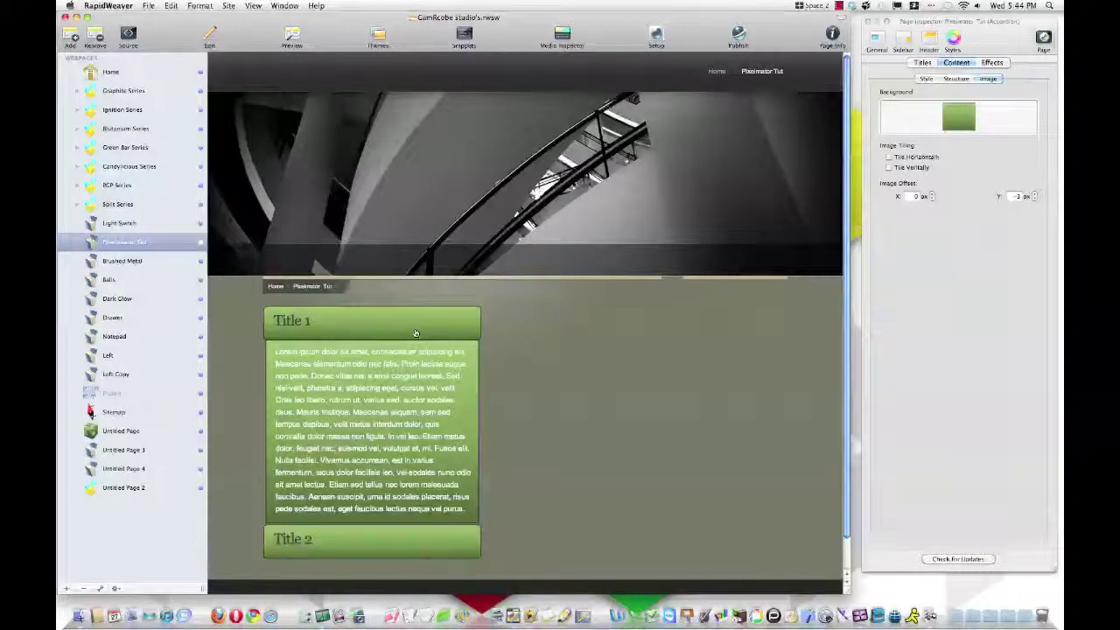
click(414, 334)
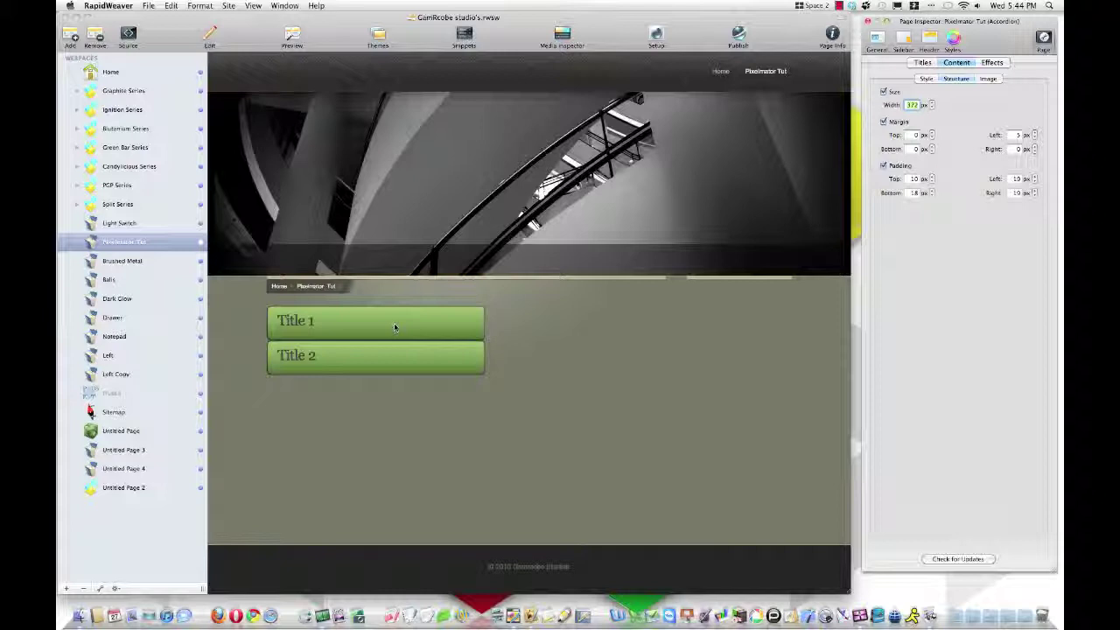
click(437, 325)
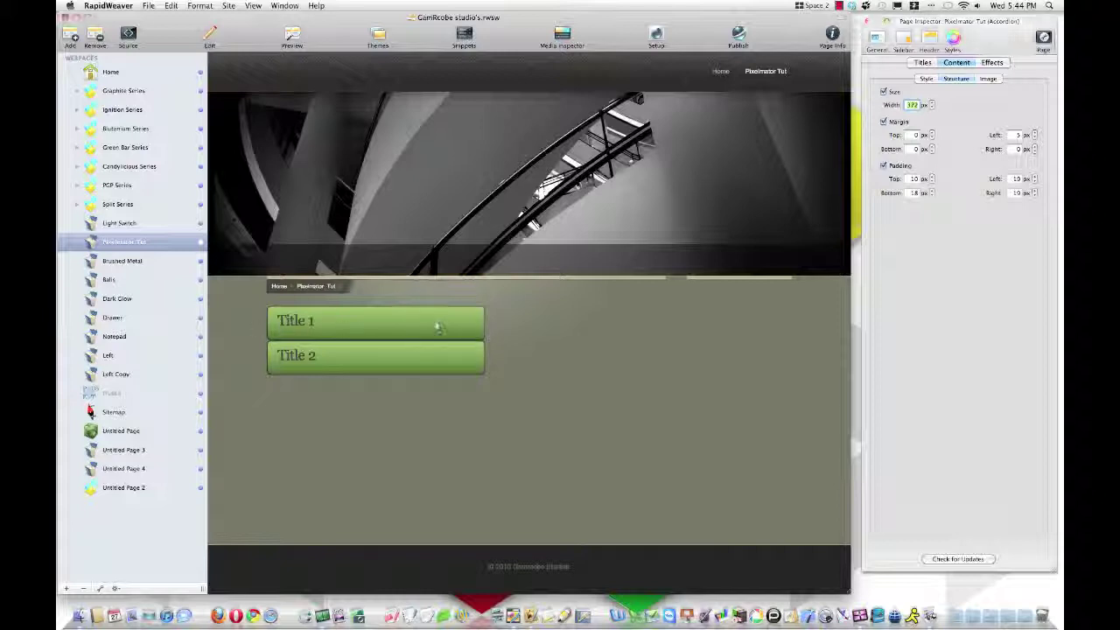
click(437, 325)
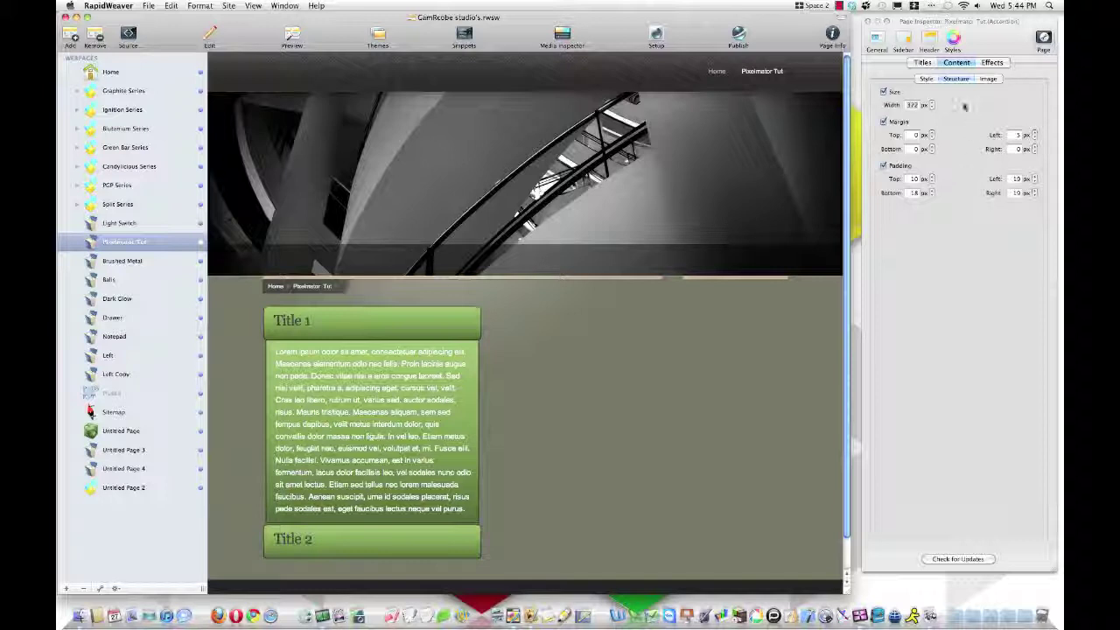
- Show the accordion titles' background image settings in the inspector
click(988, 79)
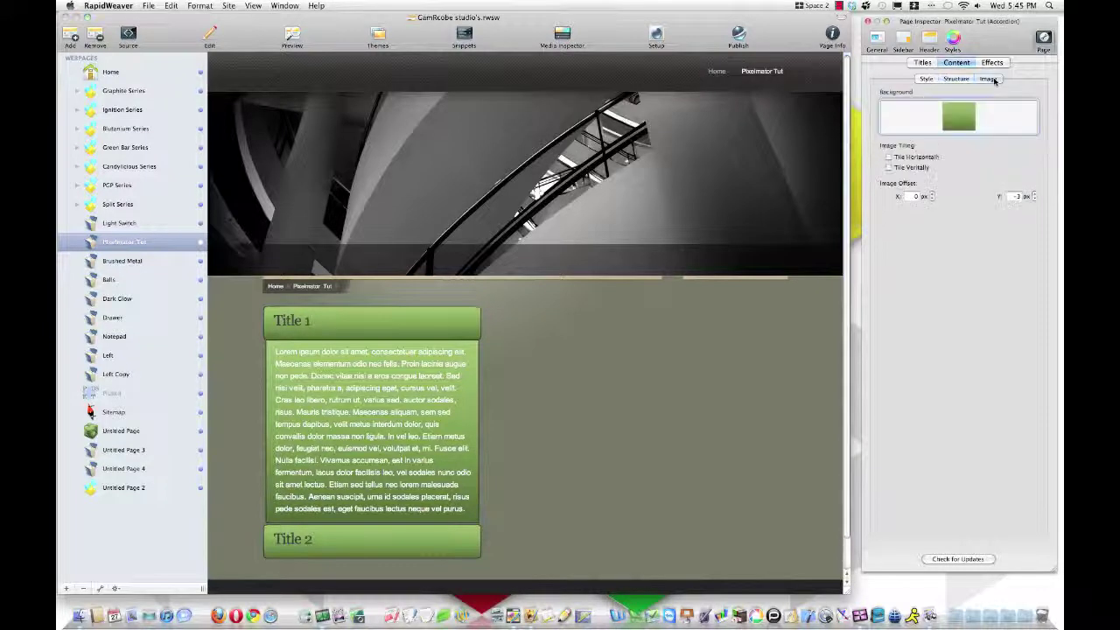
click(923, 62)
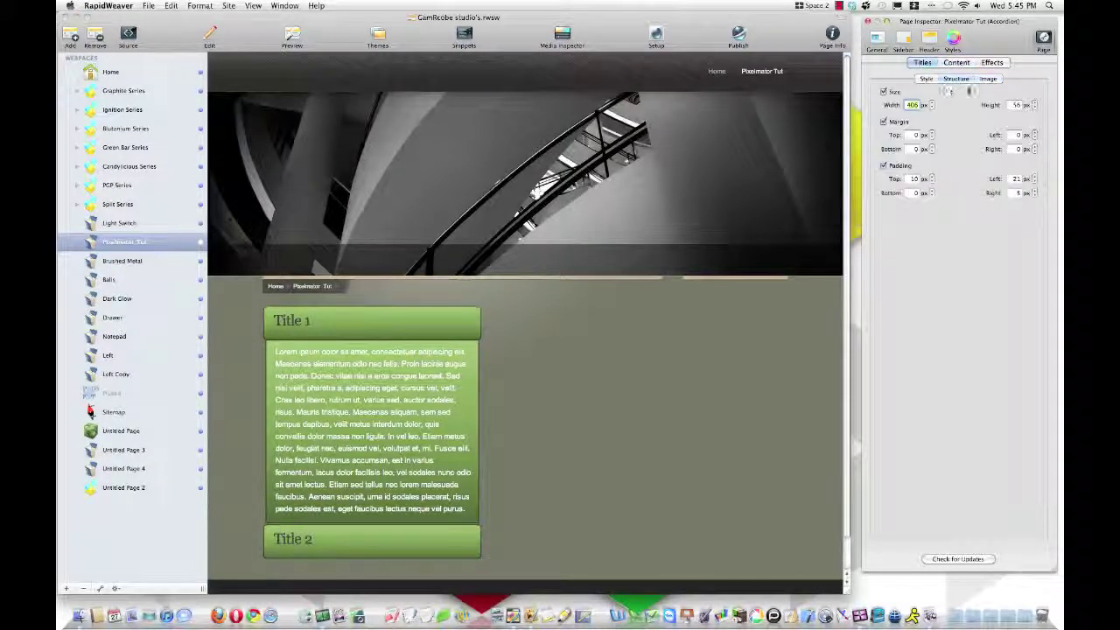
click(988, 79)
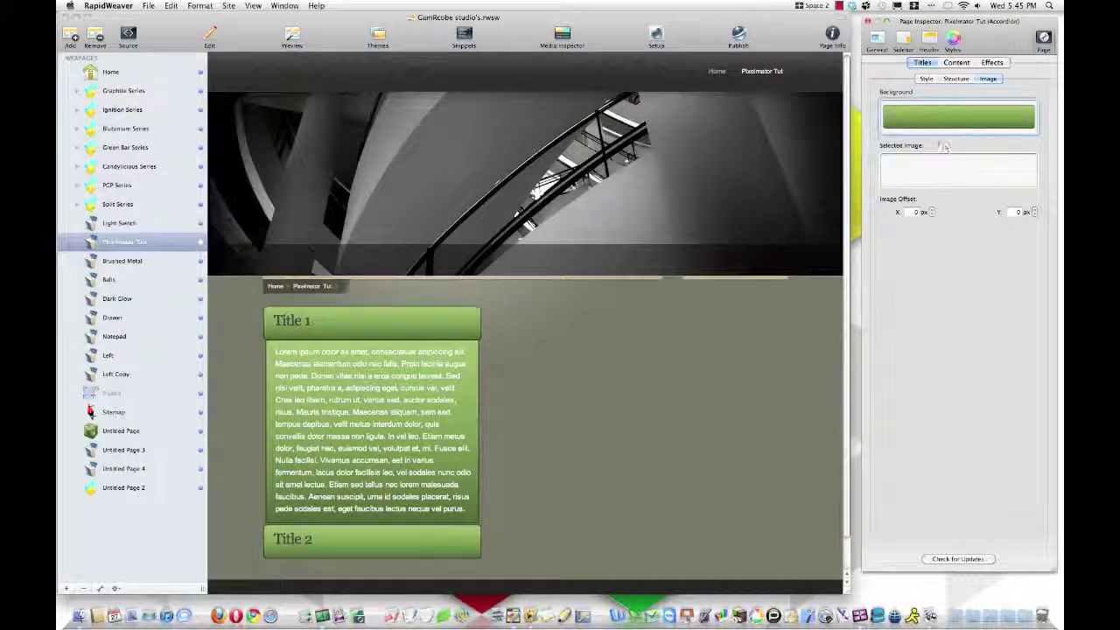